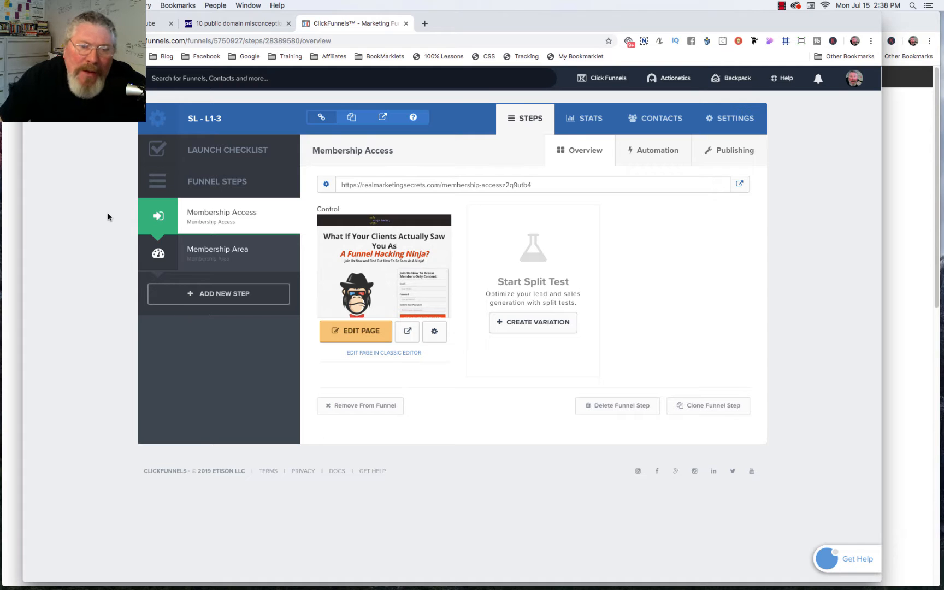
Examine the public domain misconceptions article, focusing on the YouTube video heading and the legal definition of public domain under misconception 1.
click(159, 23)
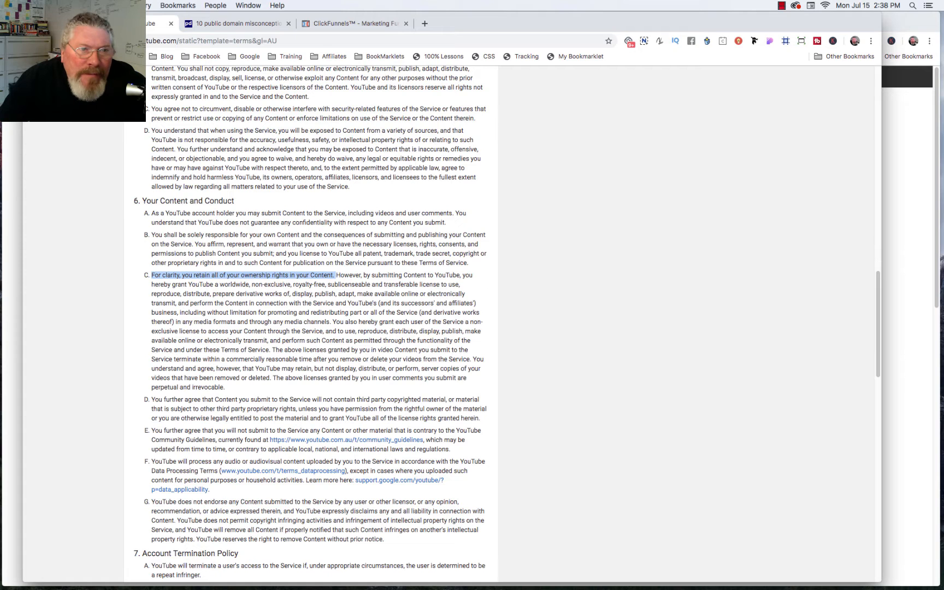
click(218, 25)
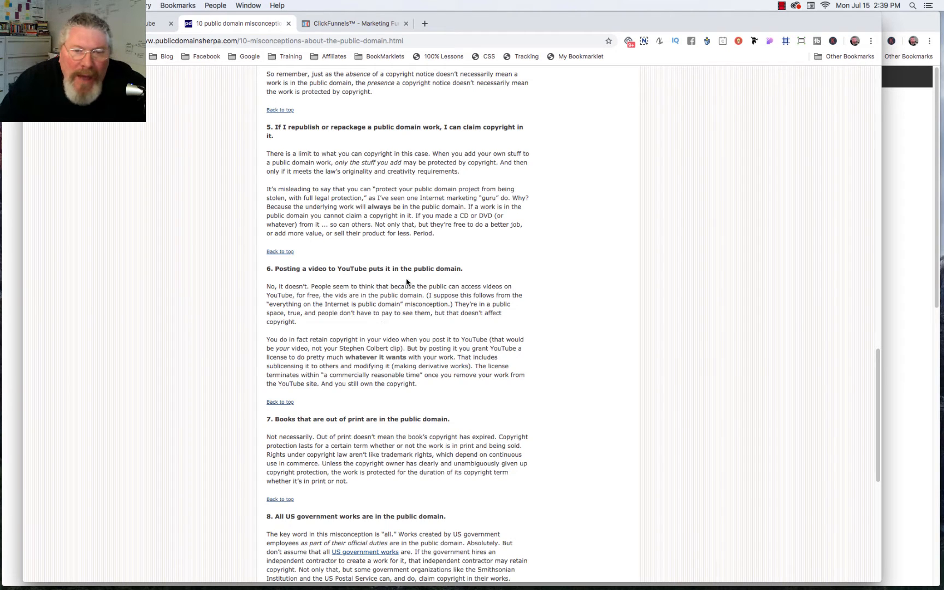
drag(414, 269, 462, 271)
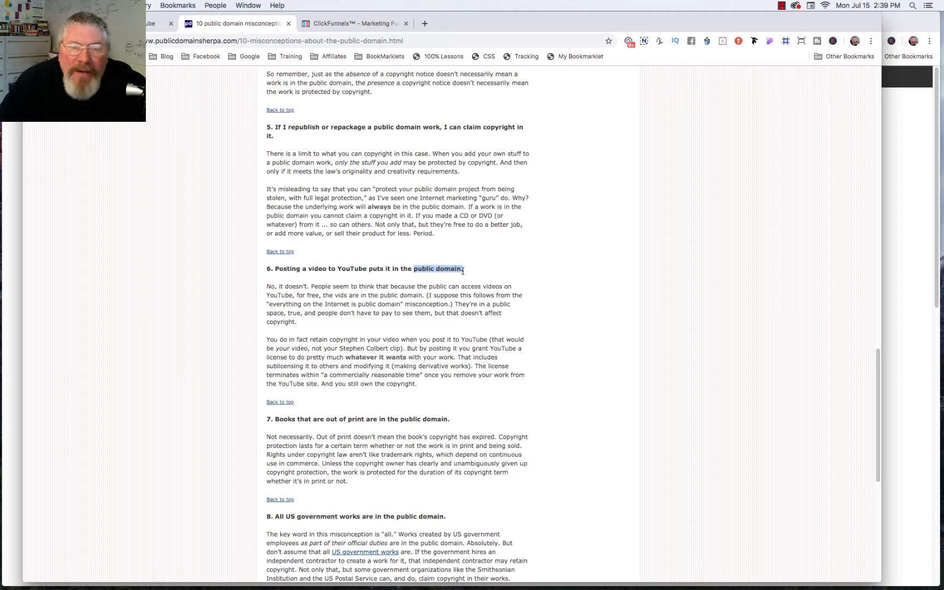
drag(463, 271, 473, 276)
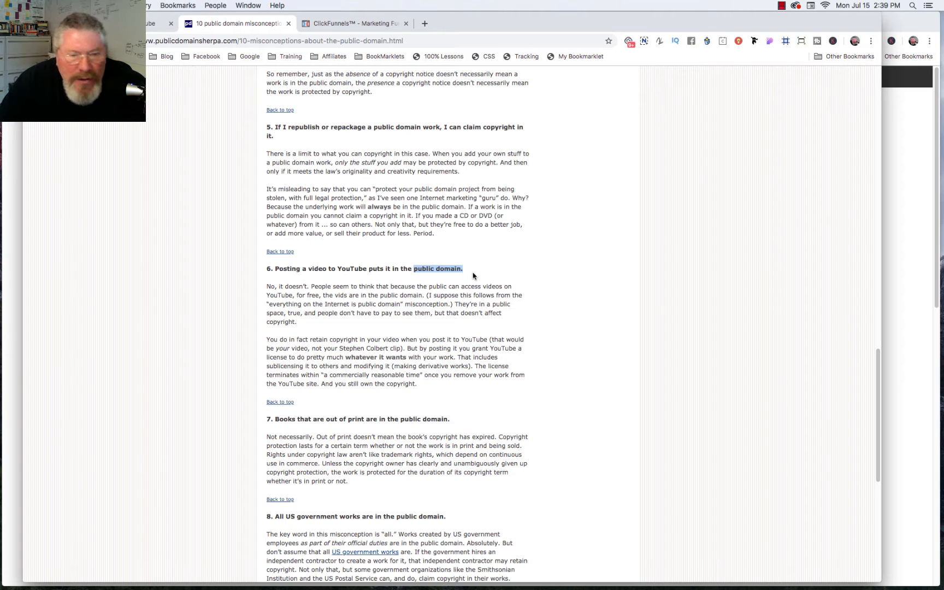
scroll(473, 276, up, 10)
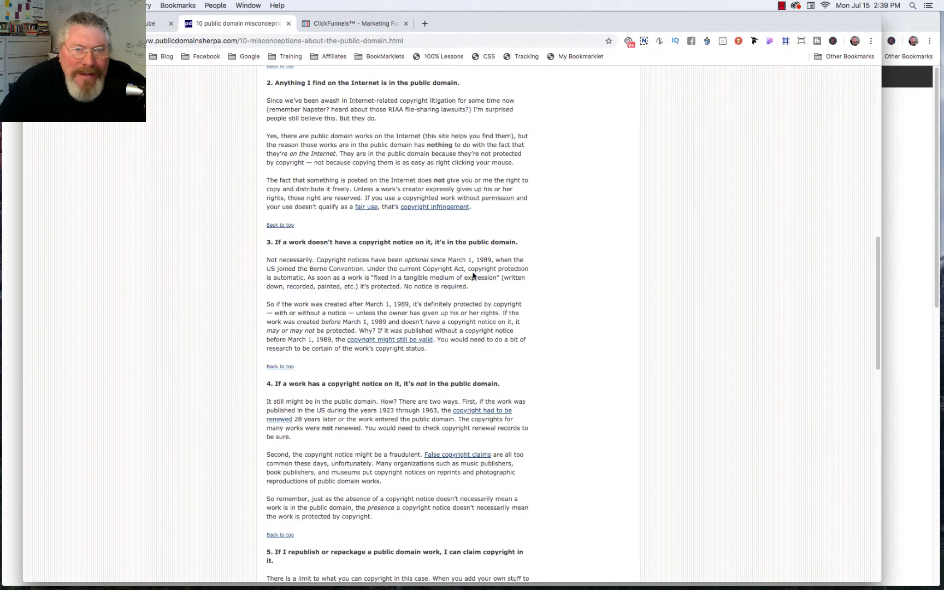
scroll(474, 276, up, 4)
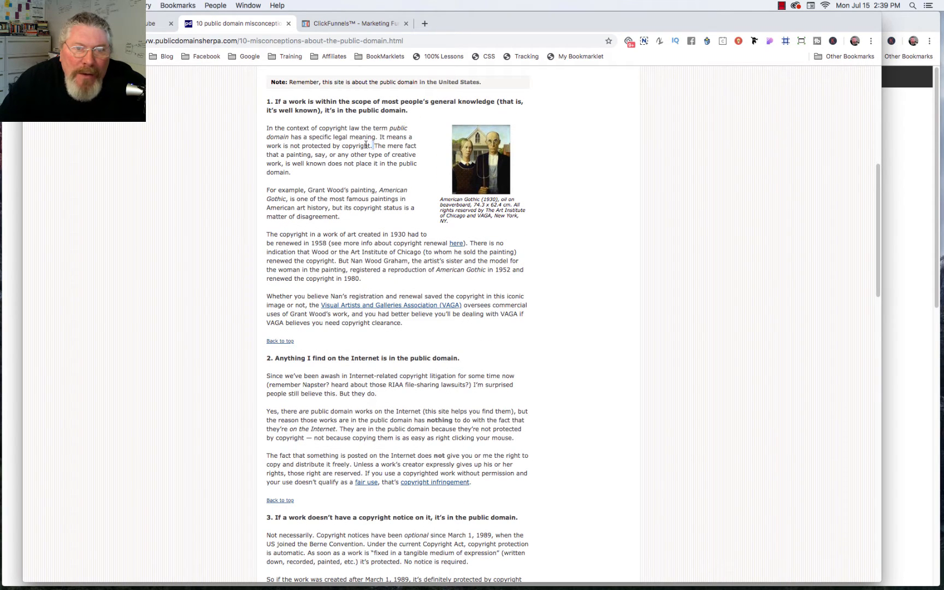
drag(373, 146, 266, 129)
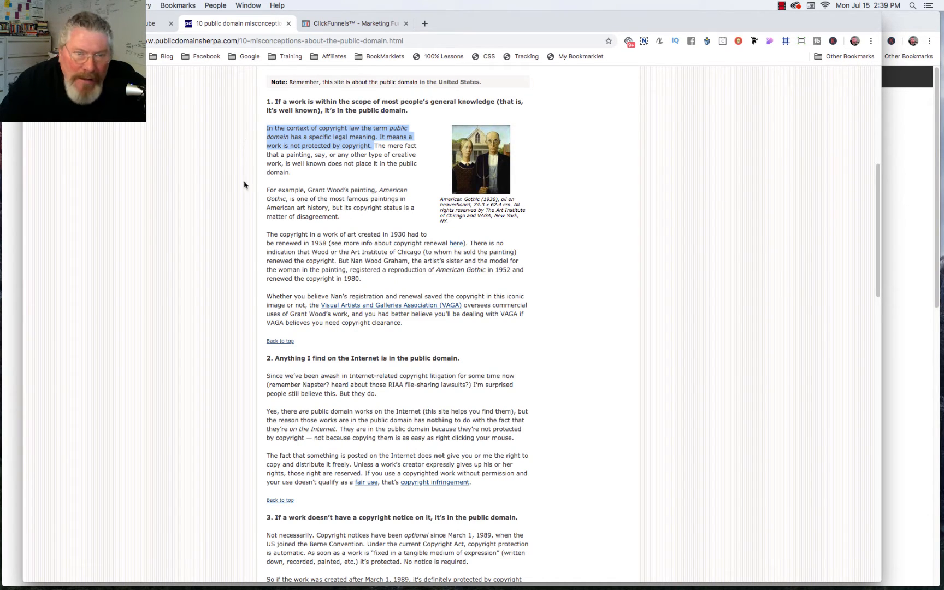
click(243, 195)
Examine the article's passage on retaining copyright in videos posted to YouTube and the content ownership clause in YouTube's terms.
scroll(244, 194, down, 3)
scroll(244, 194, down, 10)
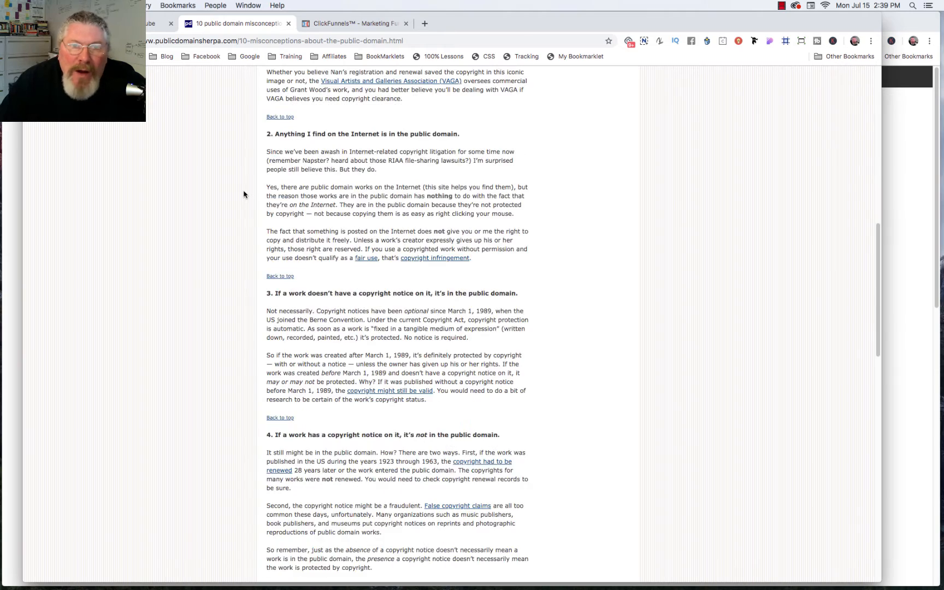
scroll(244, 195, down, 5)
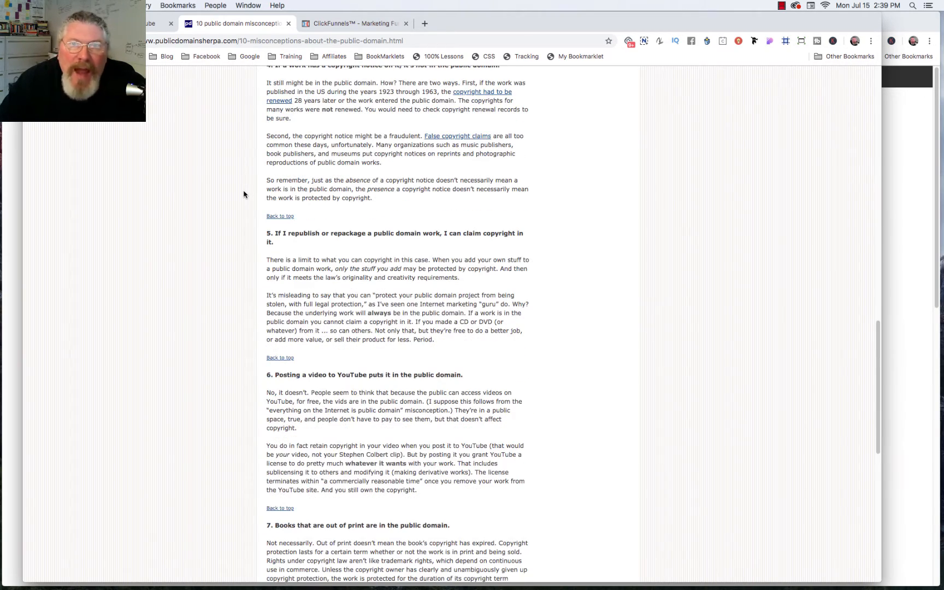
scroll(244, 195, down, 4)
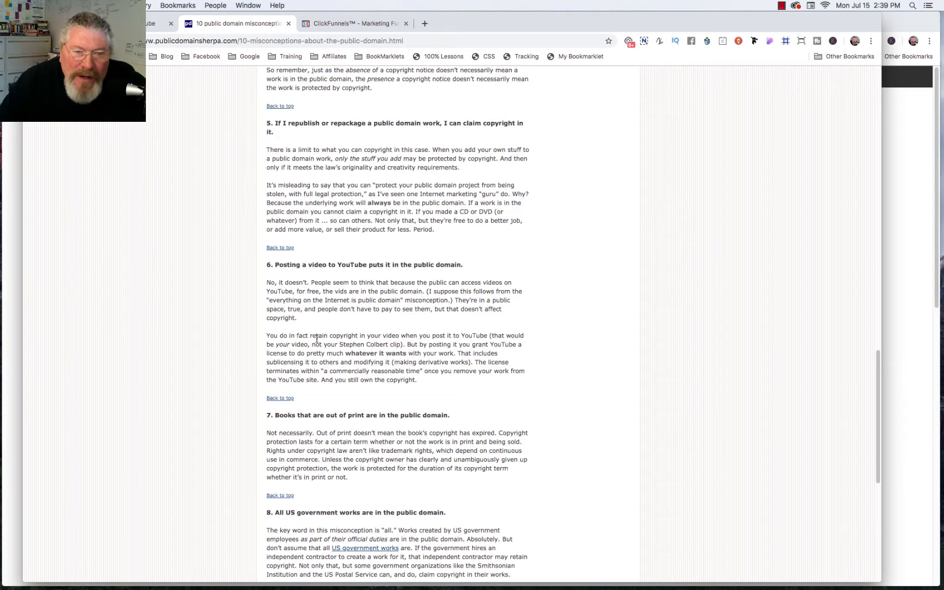
drag(303, 336, 468, 360)
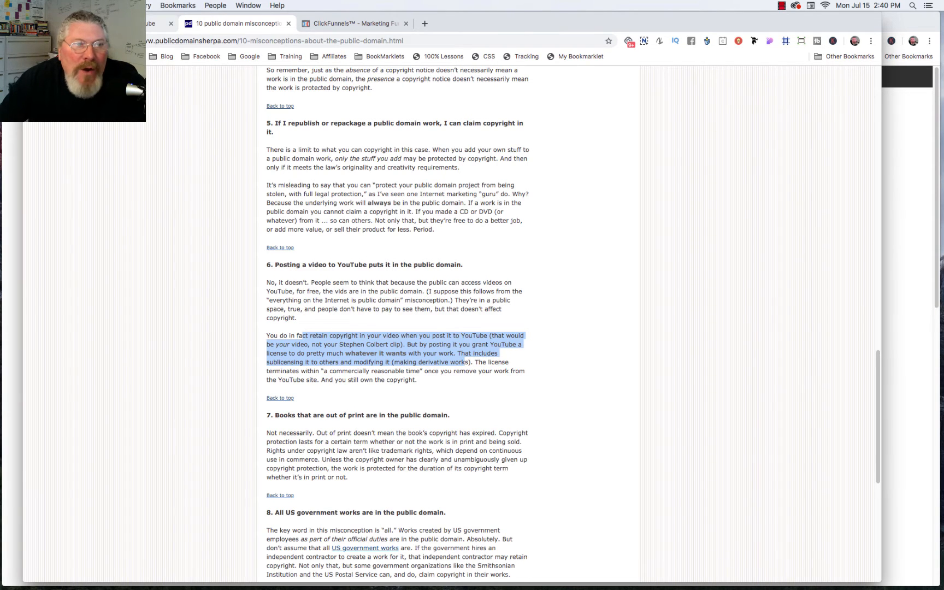
click(154, 23)
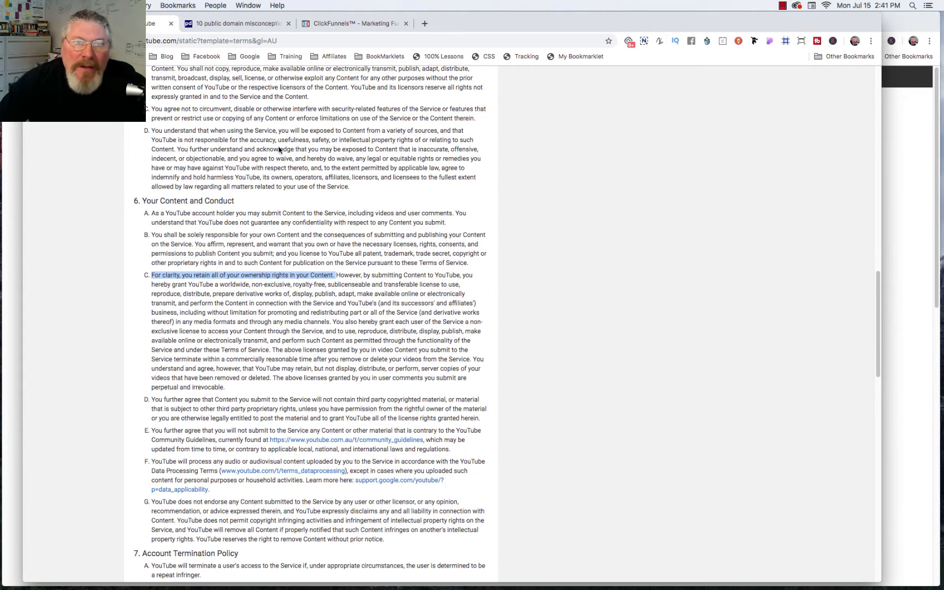
In the ClickFunnels funnel SL - L1-3, create a new funnel step named PD-Access and open it.
click(330, 24)
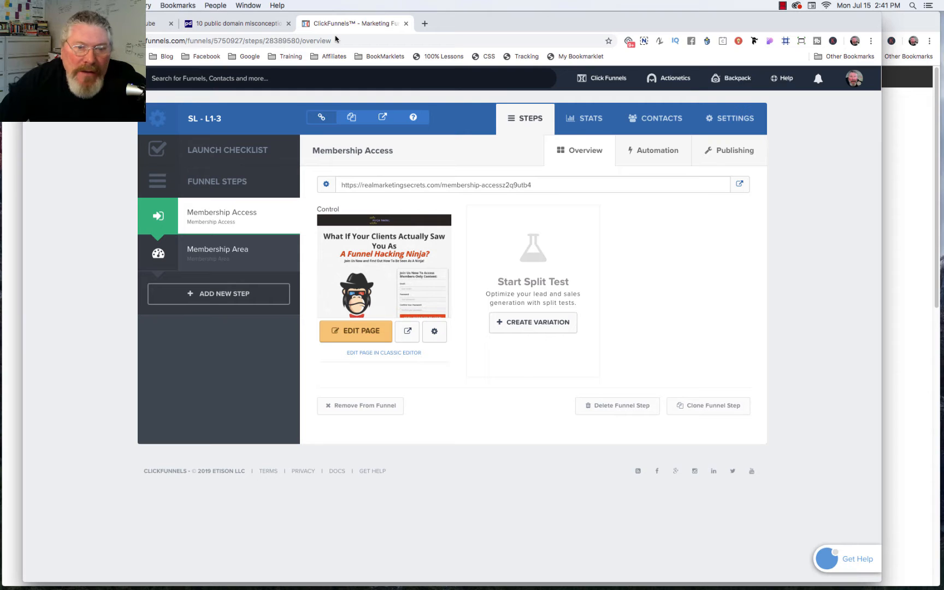
click(248, 296)
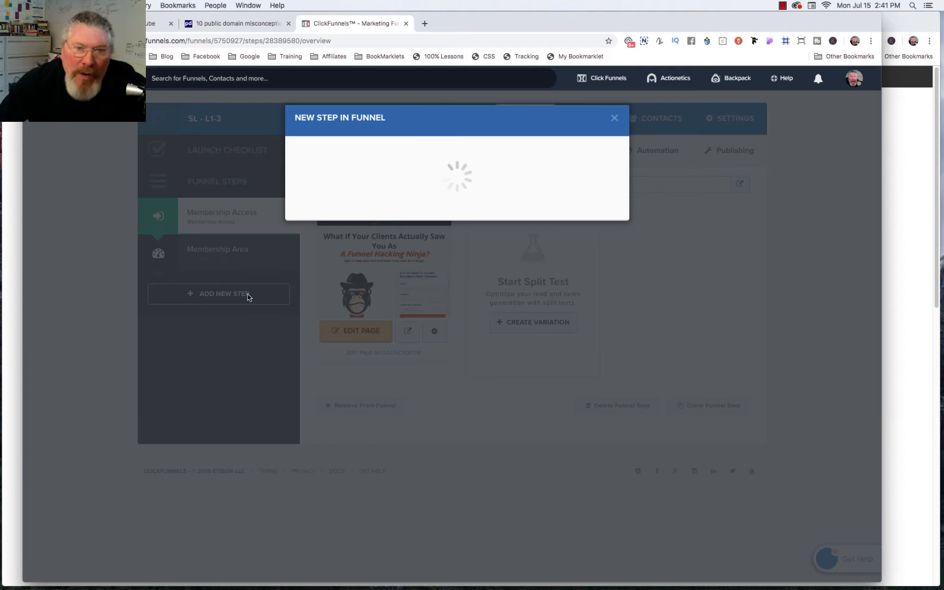
click(370, 178)
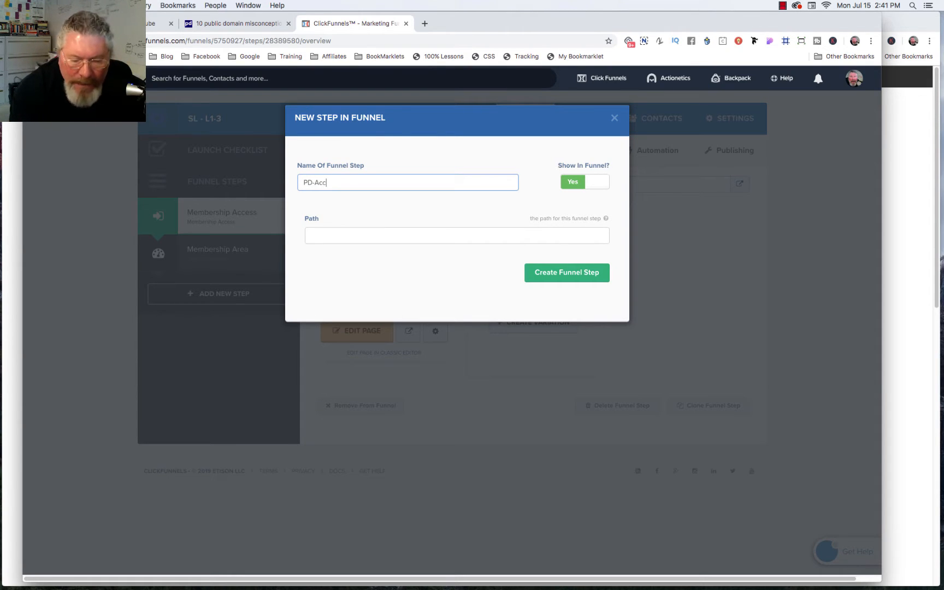
key(Return)
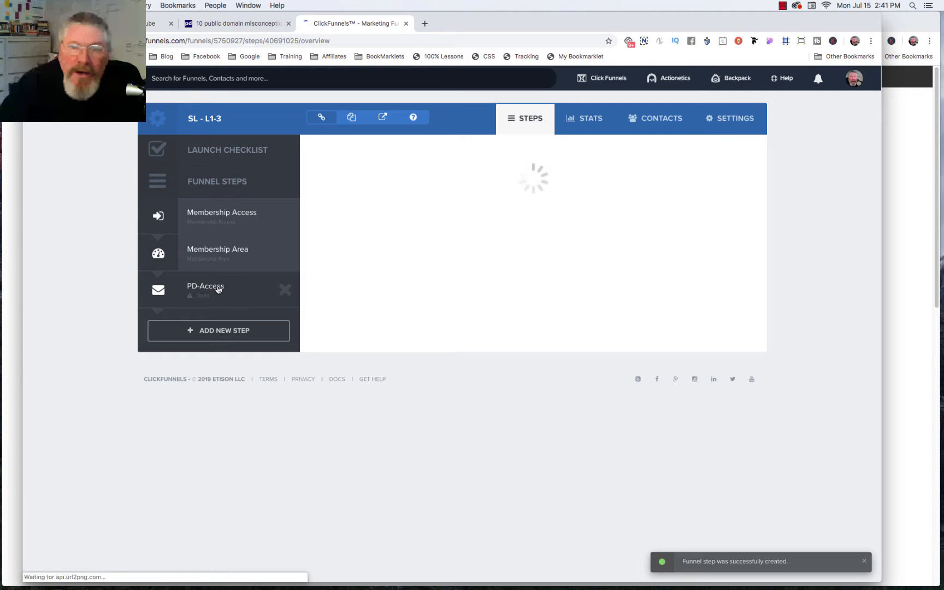
click(216, 290)
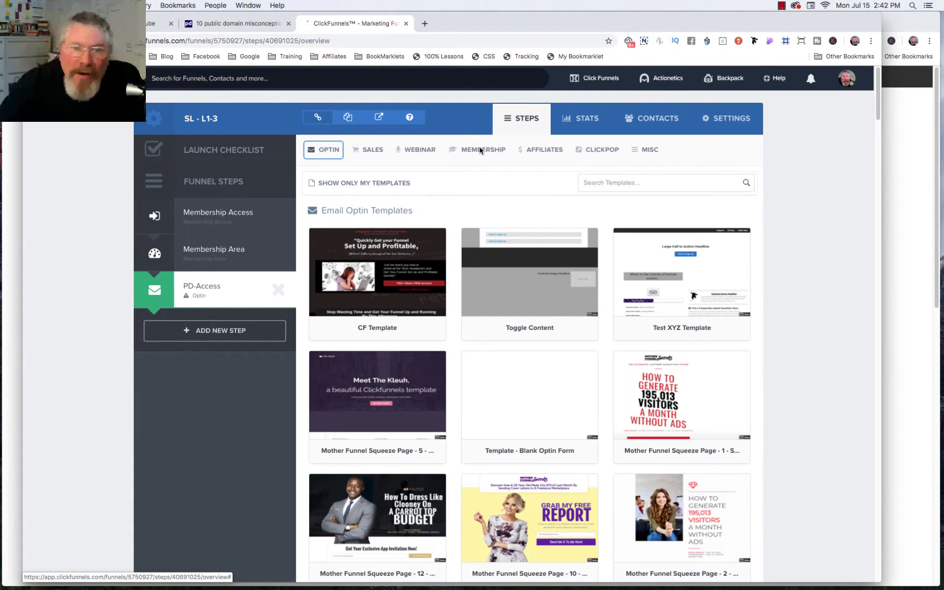
Assign the member access template "Template - Membership Access" to the PD-Access step.
click(480, 151)
click(478, 168)
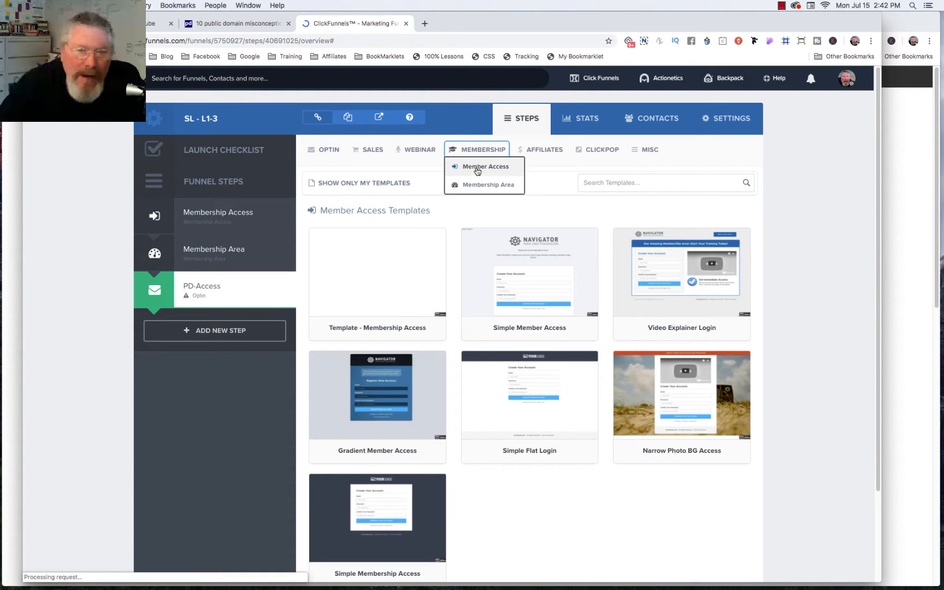
mouse_move(374, 269)
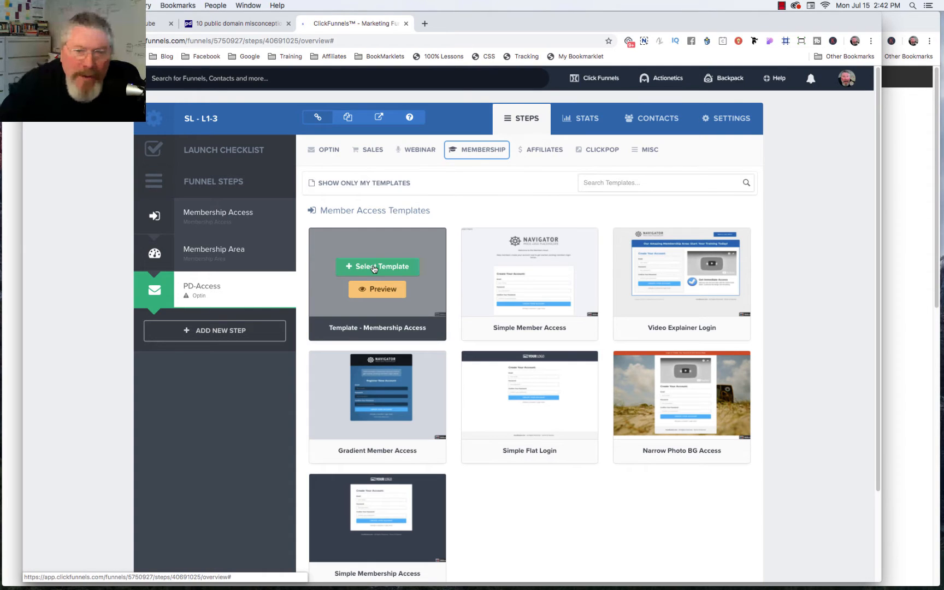
click(374, 266)
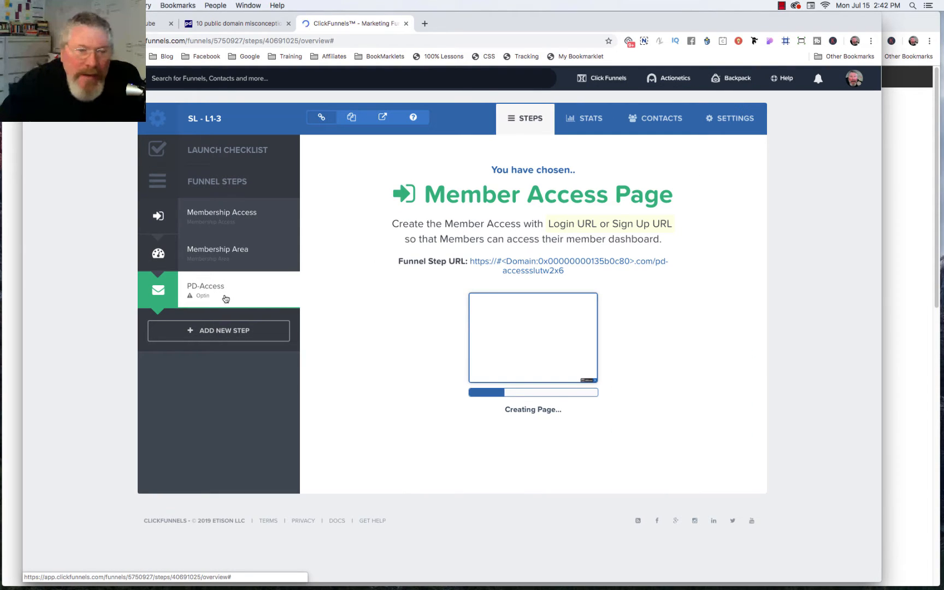
Create another funnel step named PD-Area.
click(206, 337)
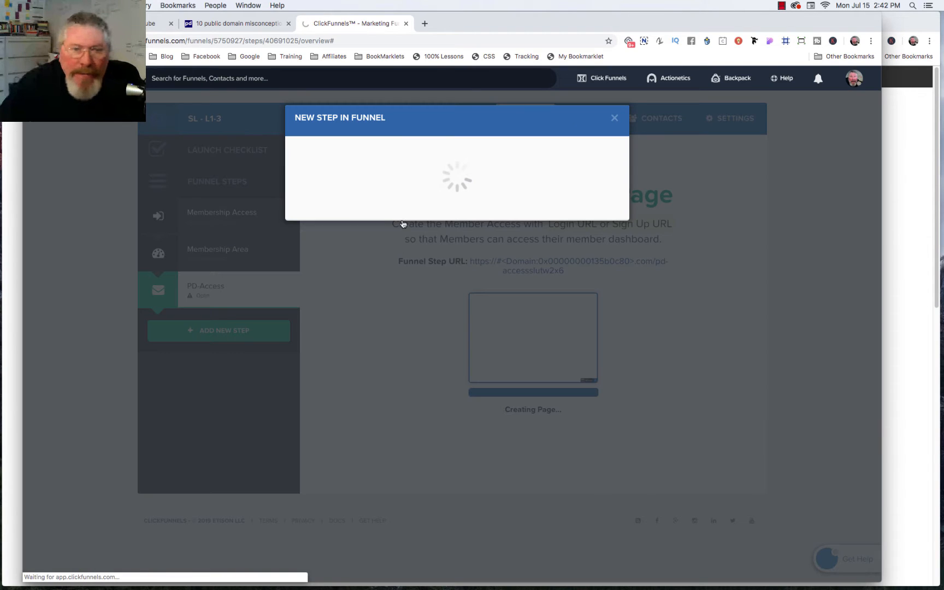
click(339, 181)
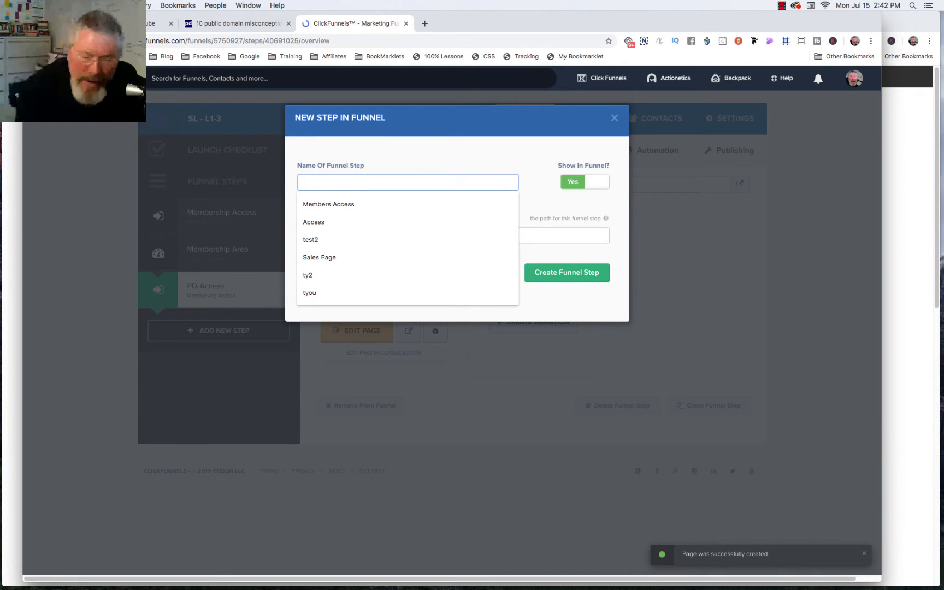
text(PD-A)
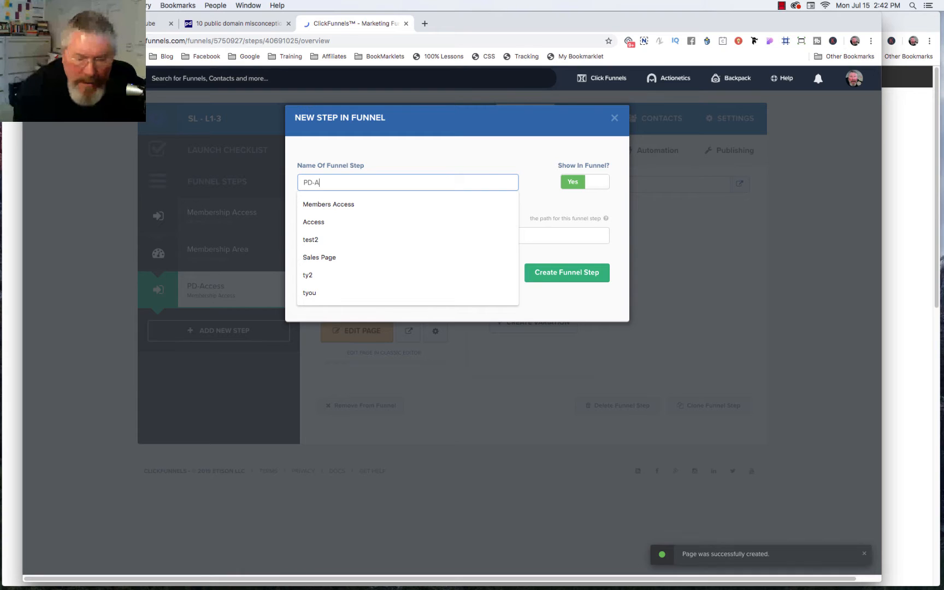
text(rea)
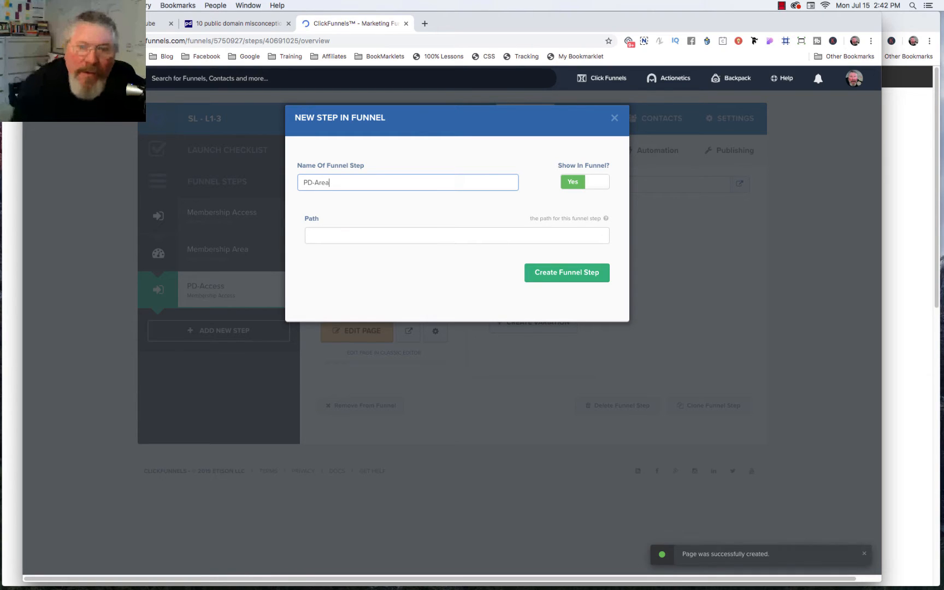
key(Return)
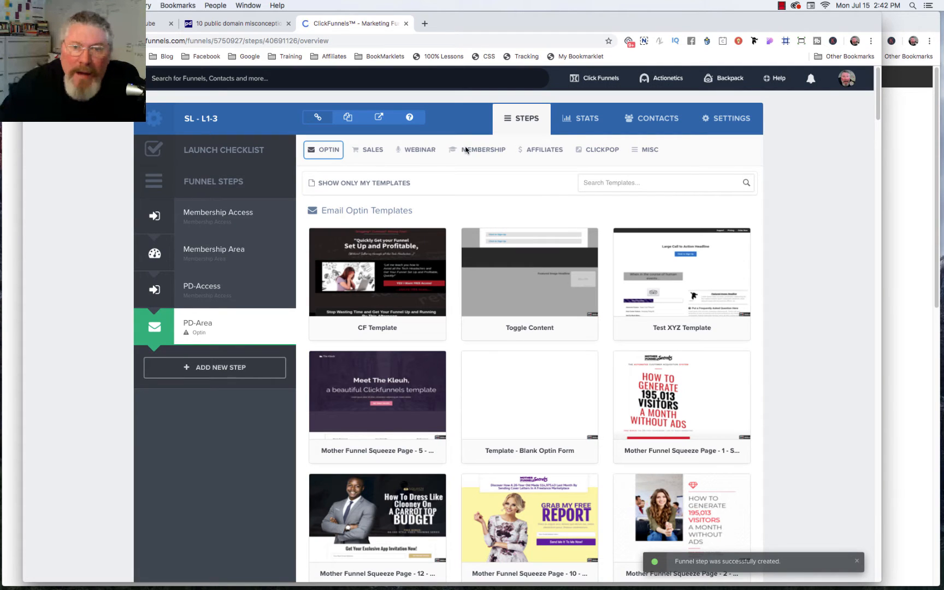
Assign the membership area template "Template - Membership Area" to the PD-Area step.
click(471, 151)
click(471, 186)
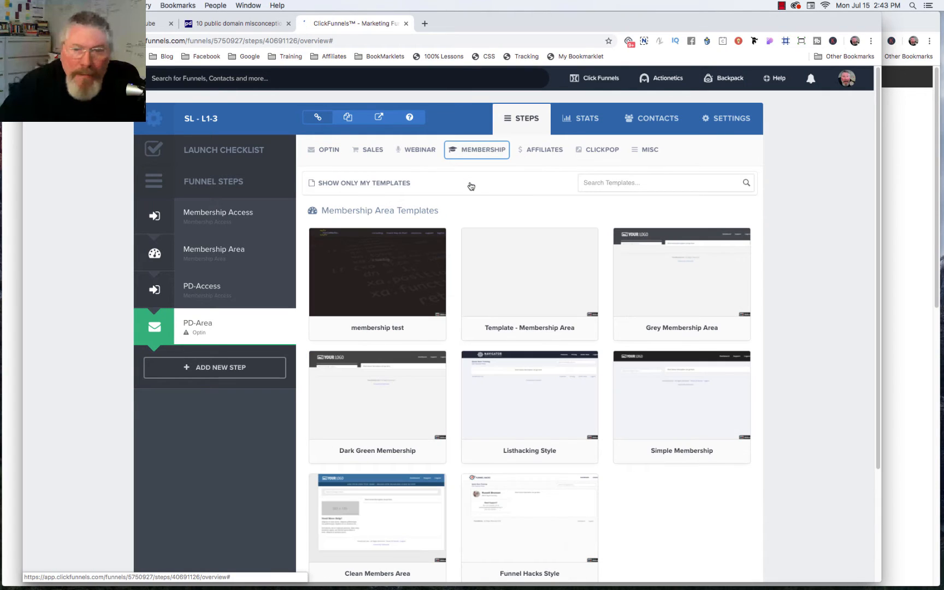
mouse_move(528, 271)
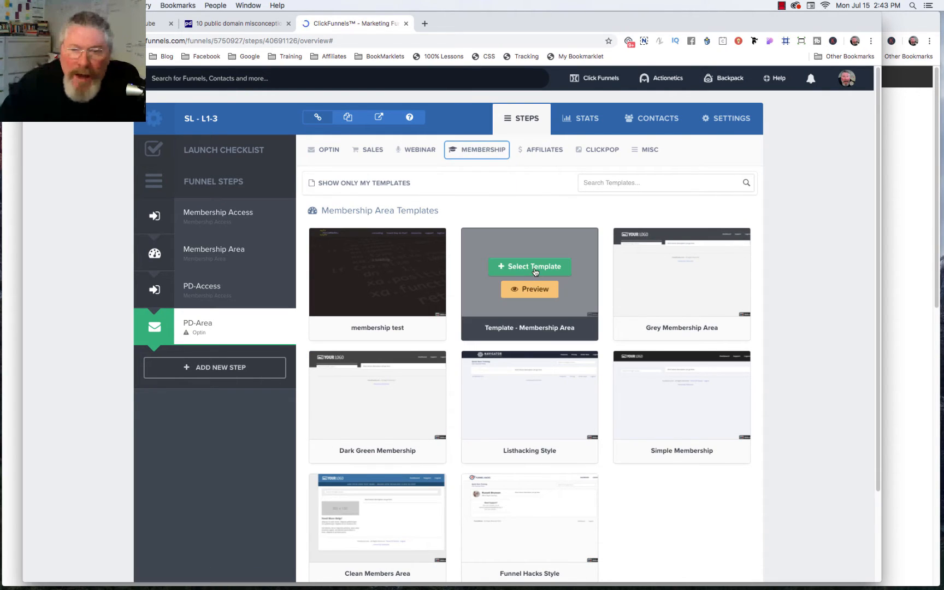
click(531, 267)
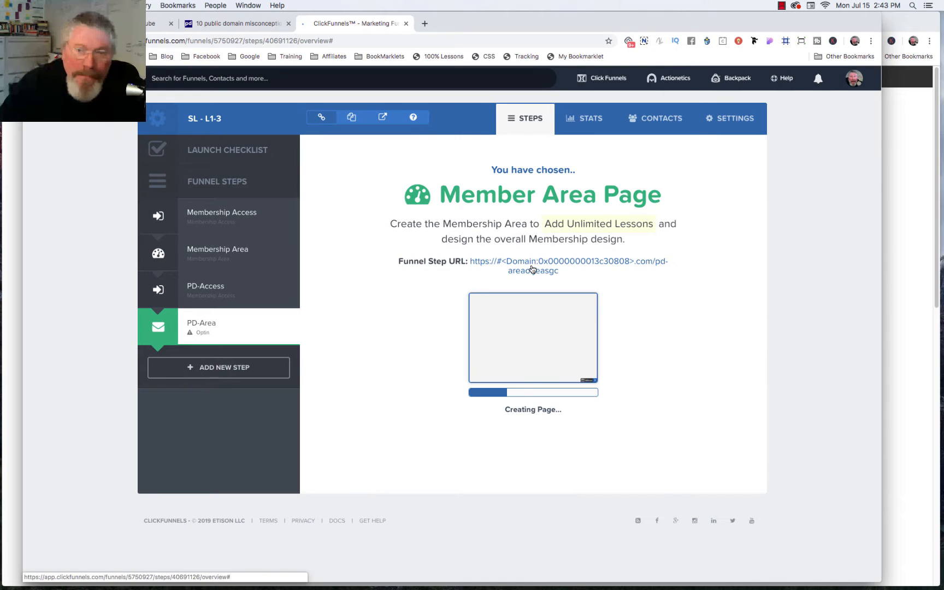
Edit the PD-Access page, adding a section with a one-column row that contains a headline element.
click(217, 292)
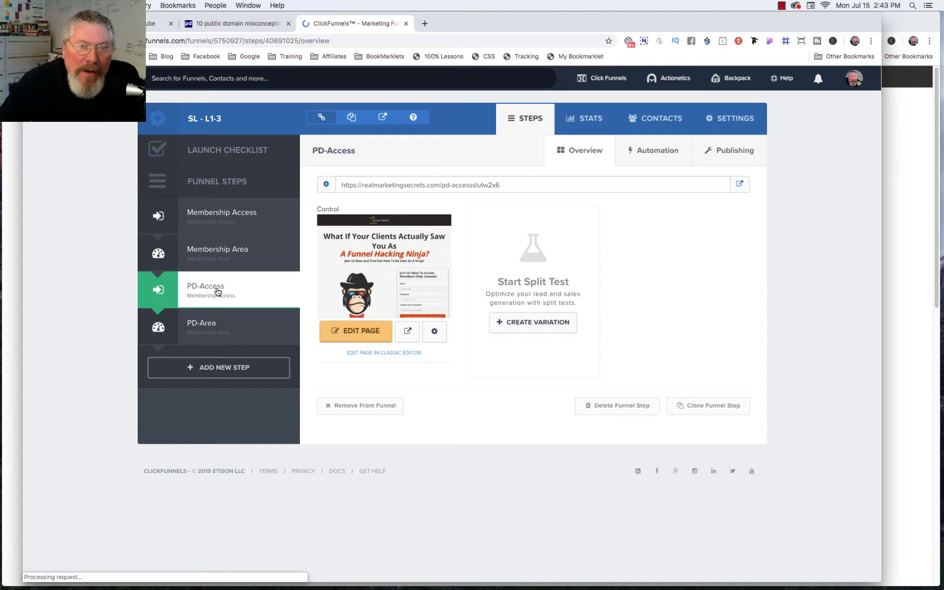
click(350, 337)
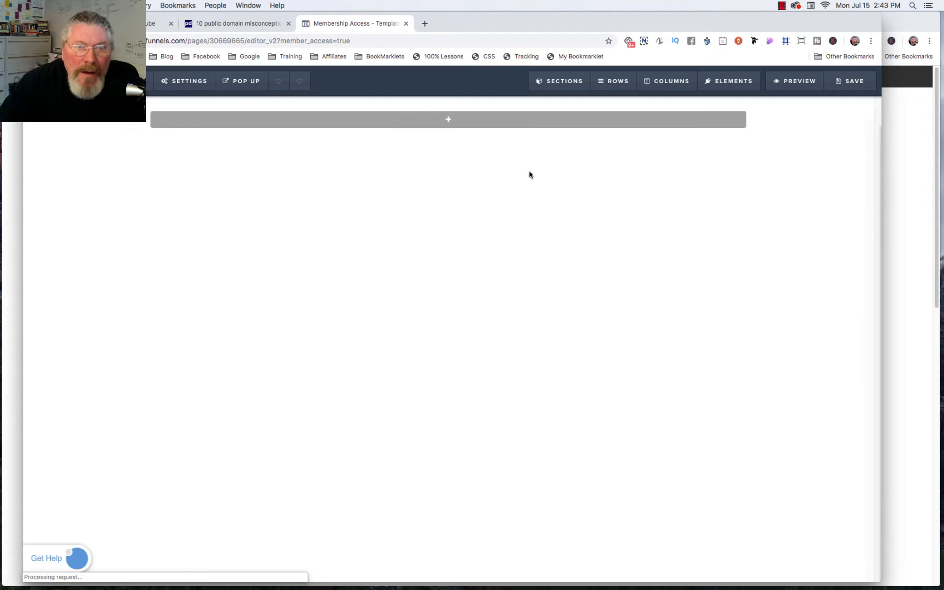
click(445, 121)
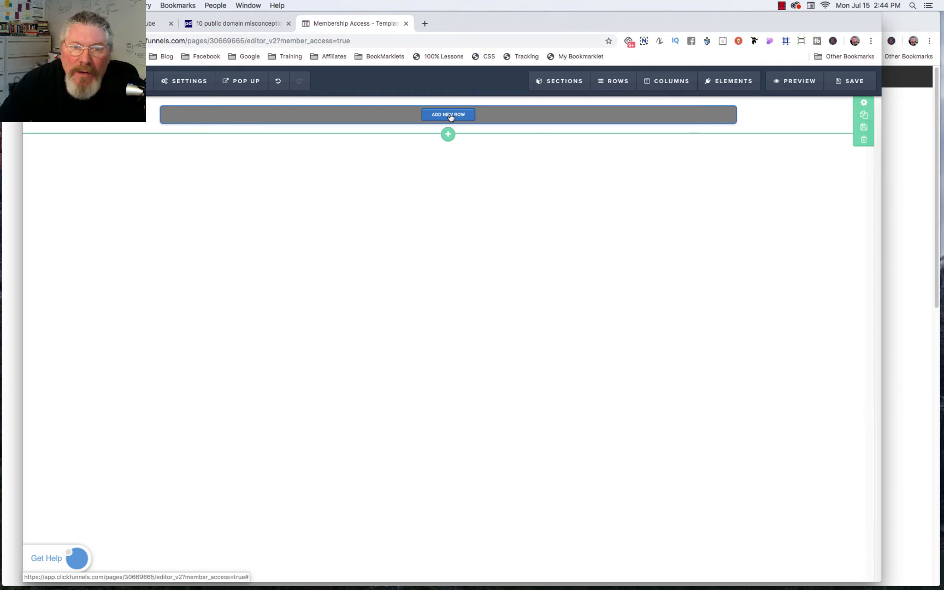
click(448, 115)
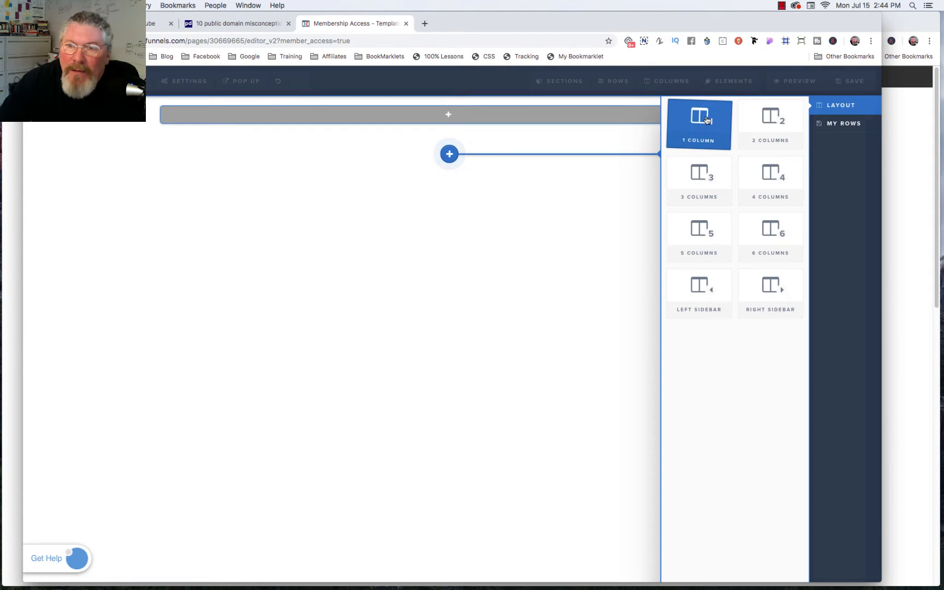
click(707, 120)
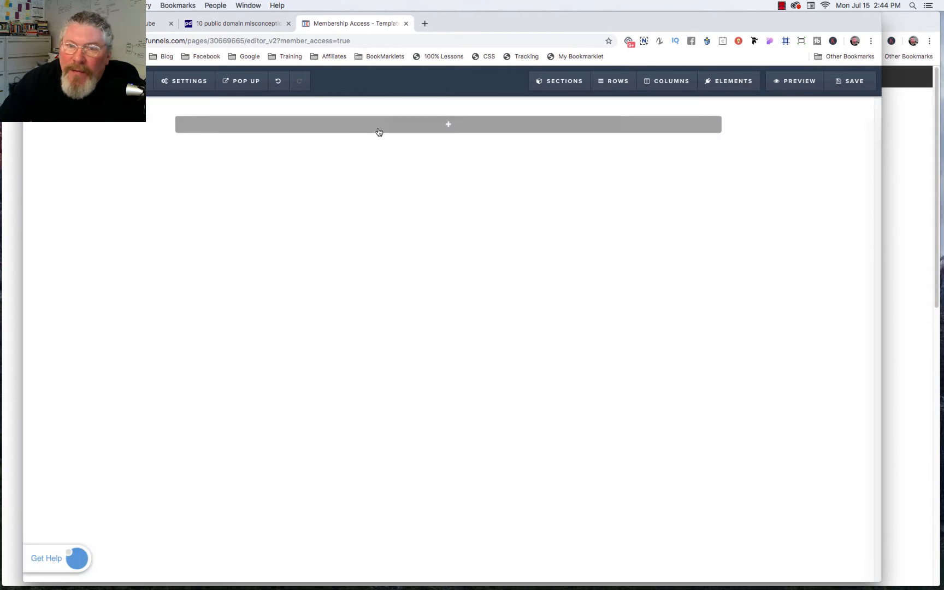
click(449, 124)
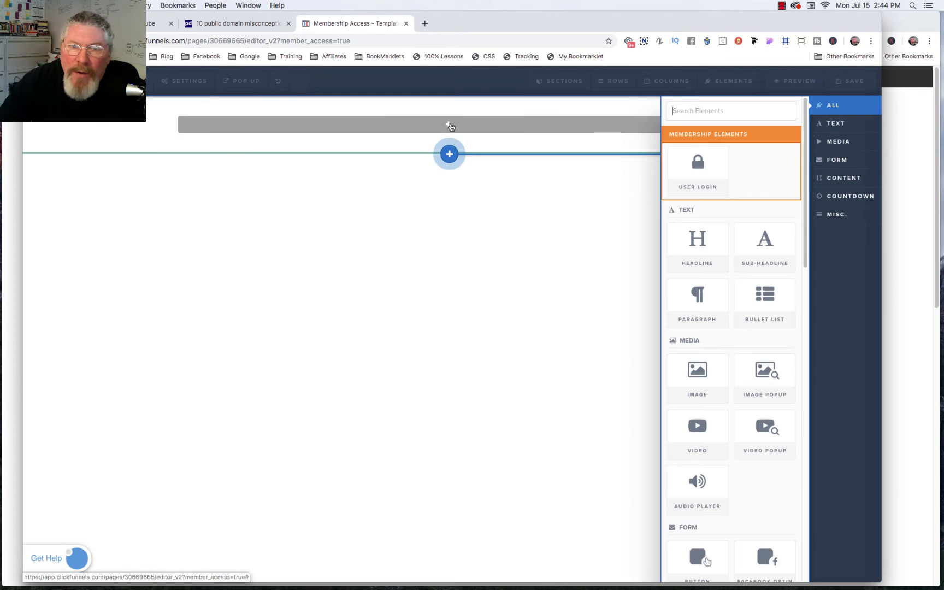
click(703, 244)
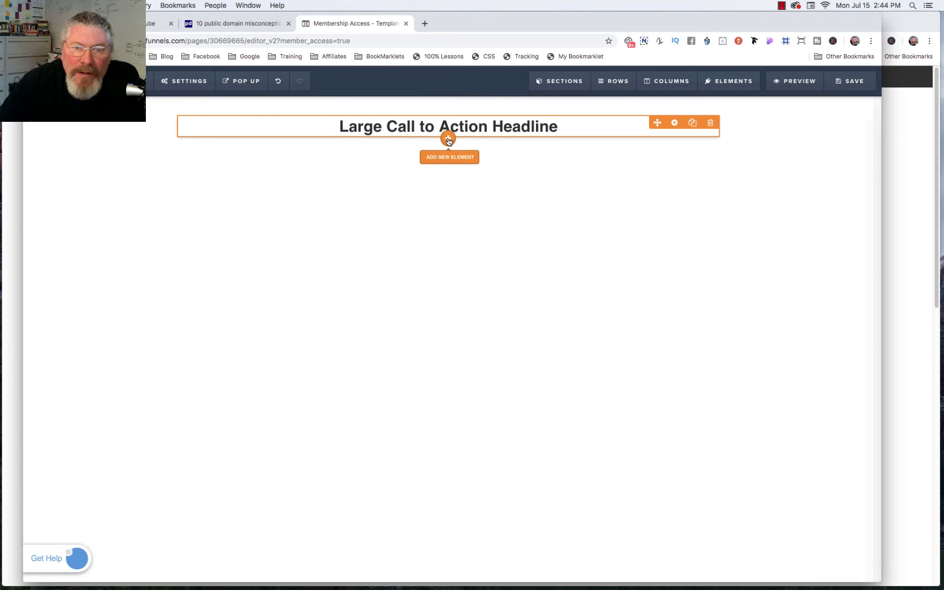
Add a paragraph element below the headline and a bullet list element below the paragraph.
click(448, 140)
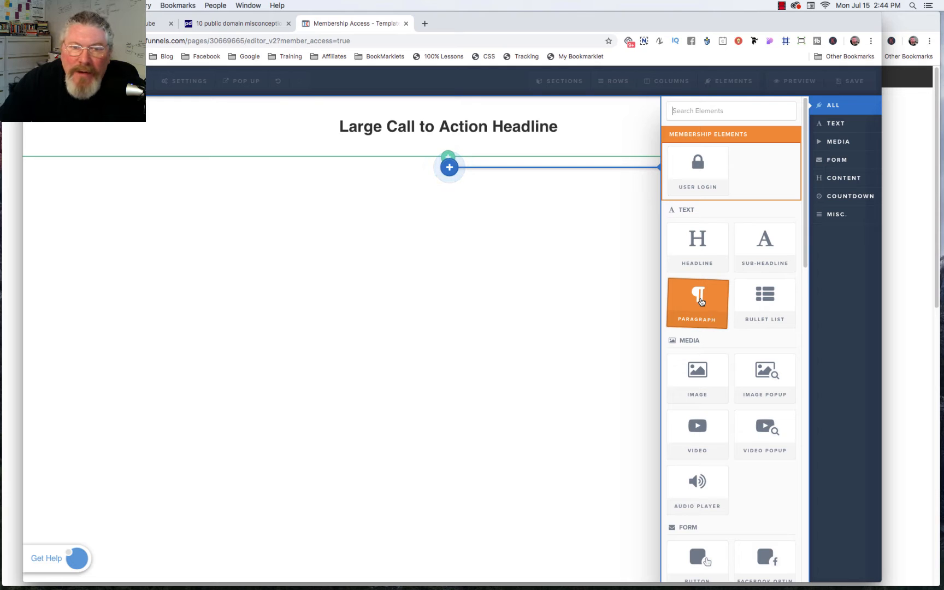
click(698, 300)
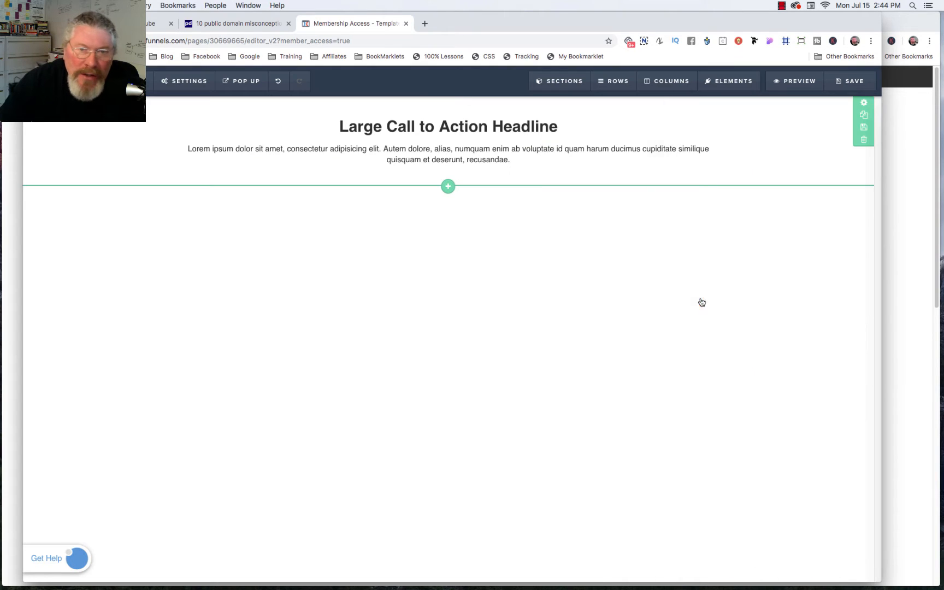
click(448, 168)
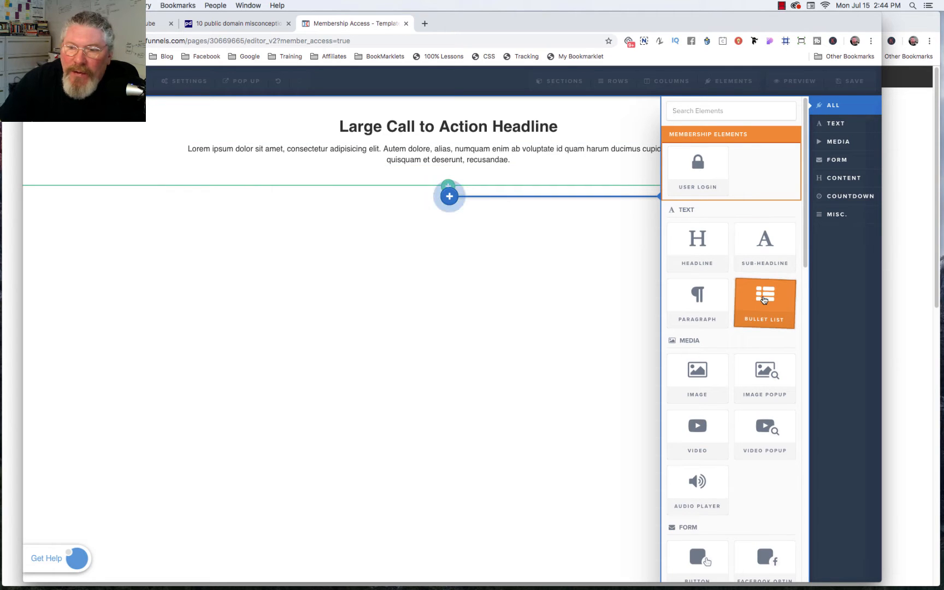
click(764, 300)
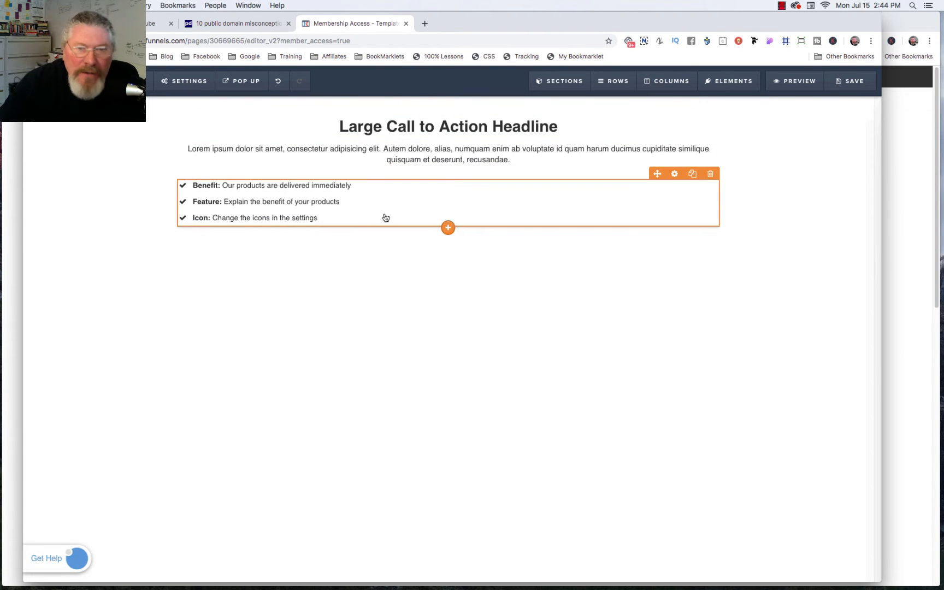
Add a button below the bullet list and set its action to open the pop-up.
click(449, 228)
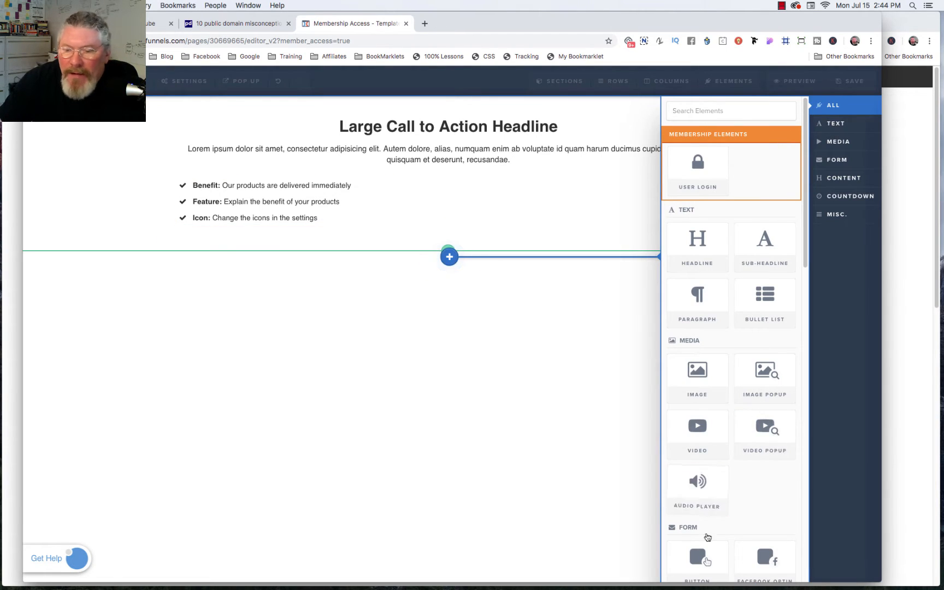
click(707, 554)
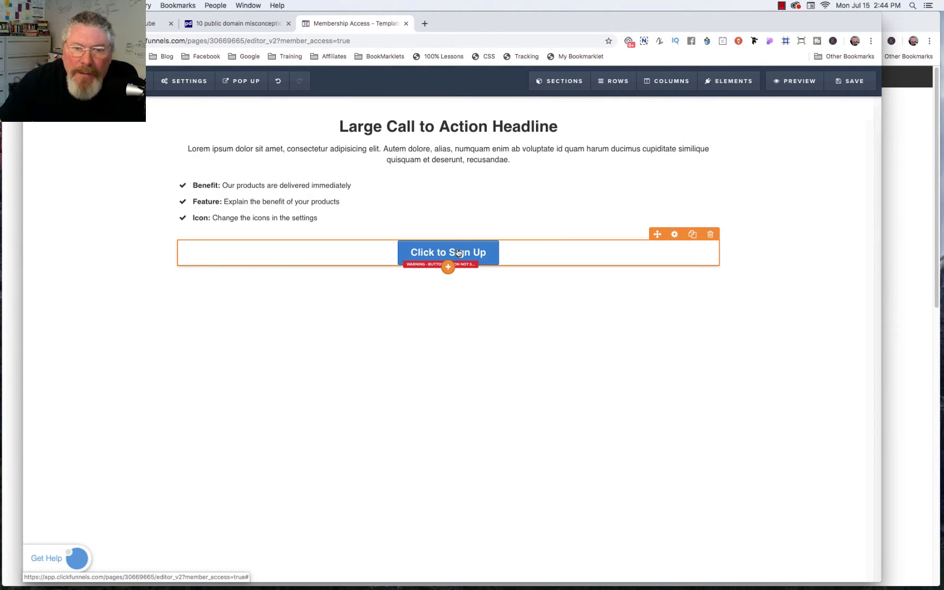
click(458, 251)
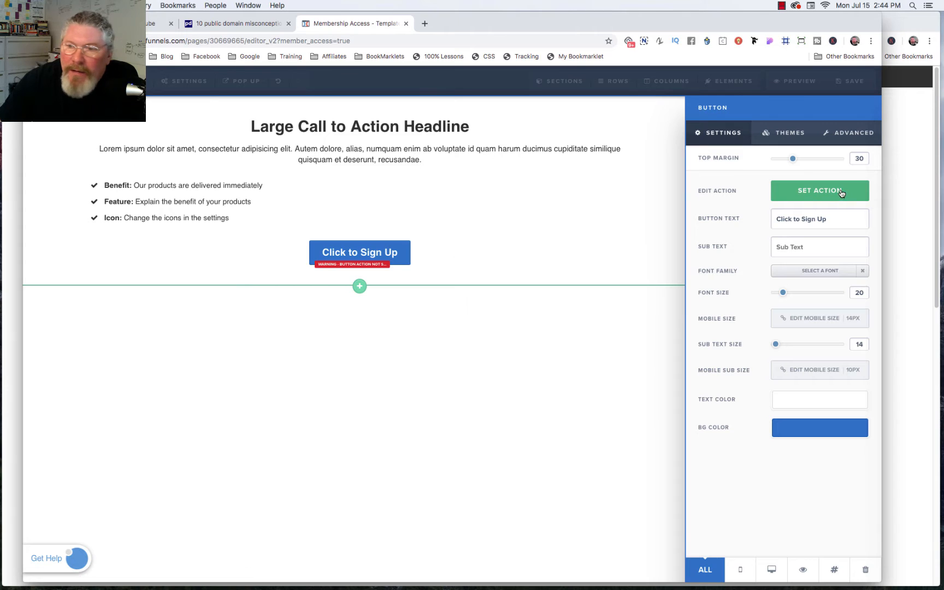
click(824, 192)
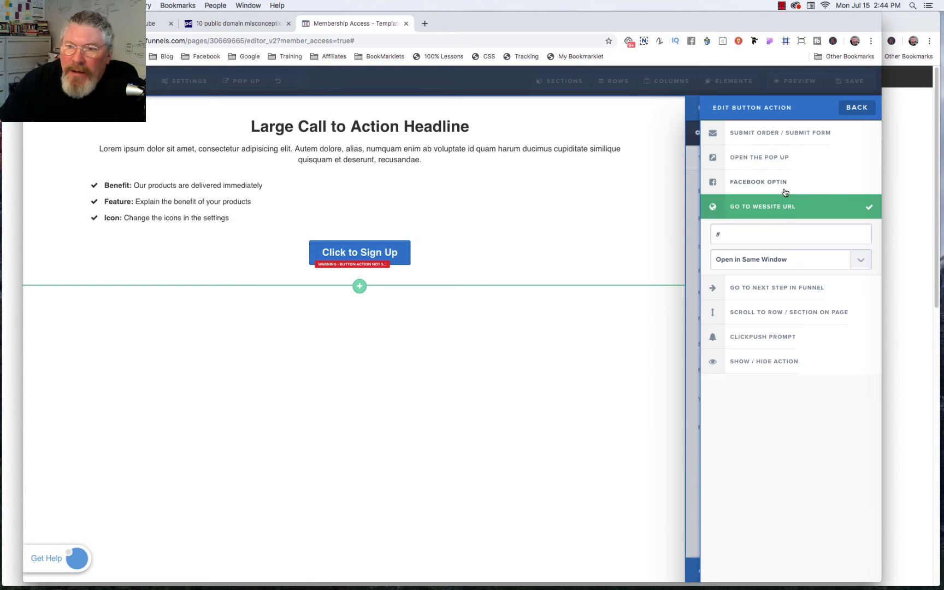
click(767, 159)
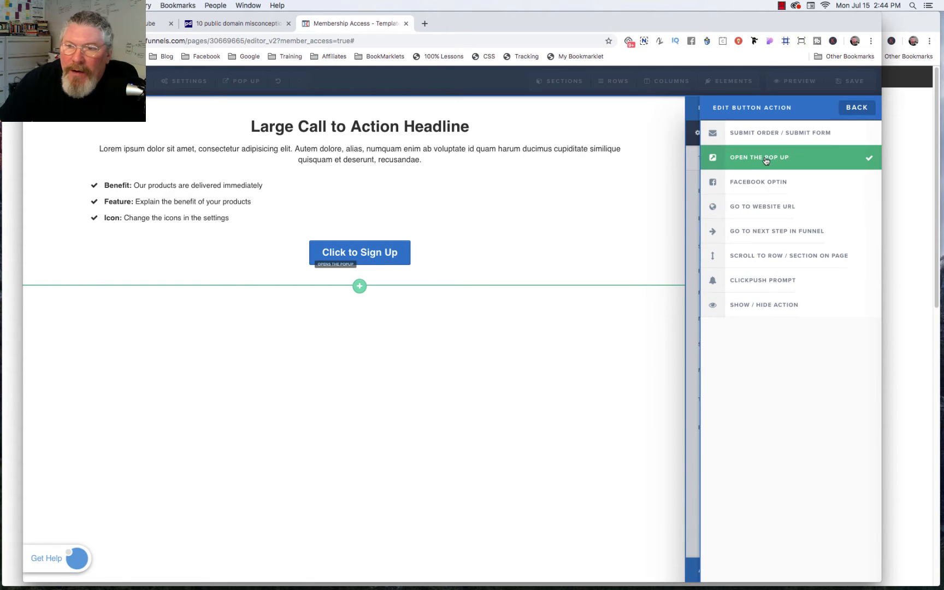
click(397, 253)
Show the page's pop-up and add a one-column row containing a User Login element.
mouse_move(239, 82)
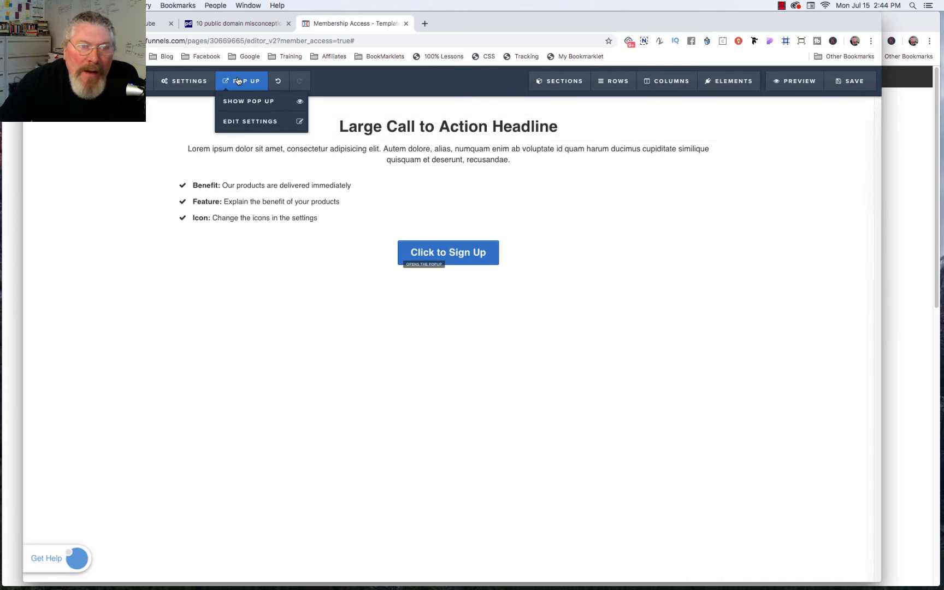
click(241, 103)
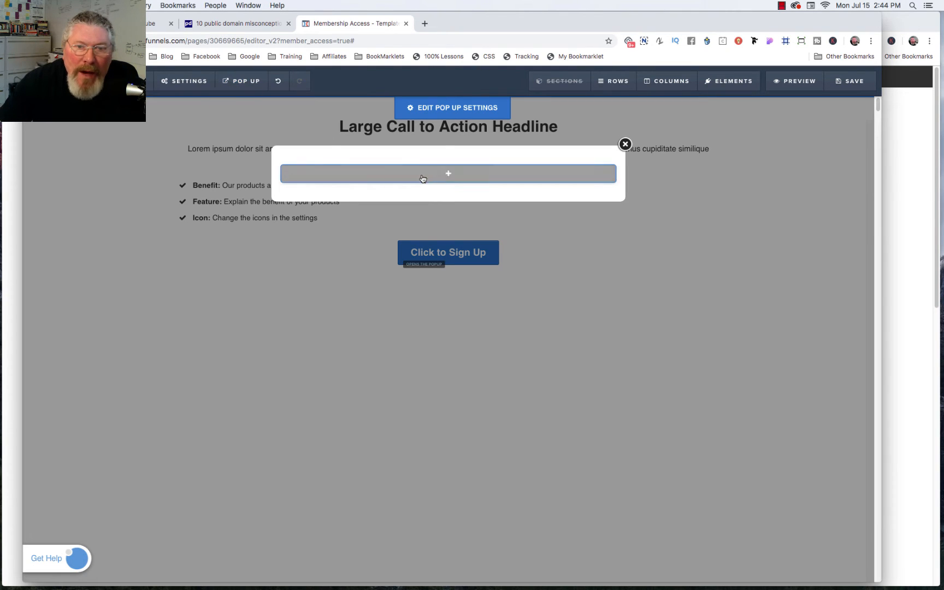
click(450, 174)
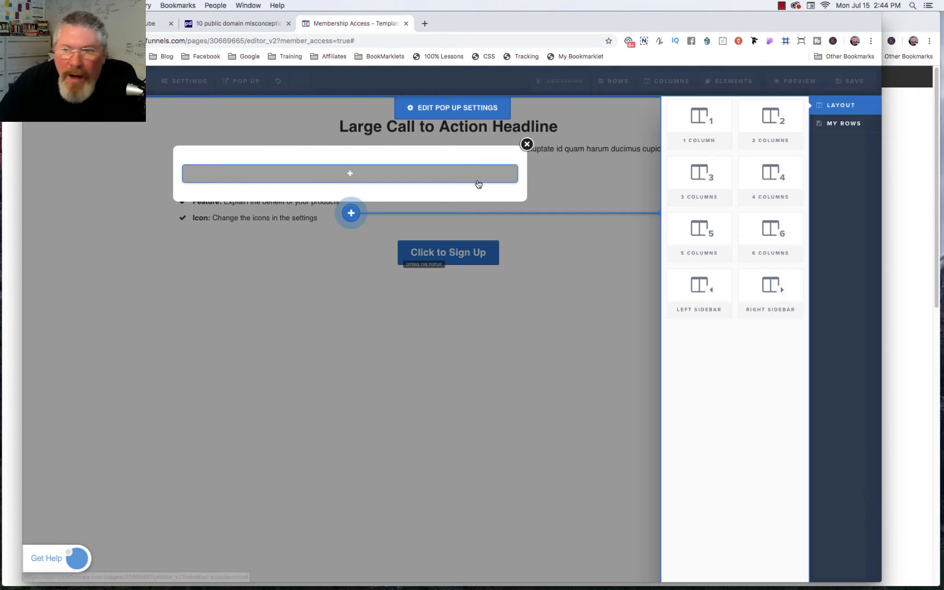
click(682, 136)
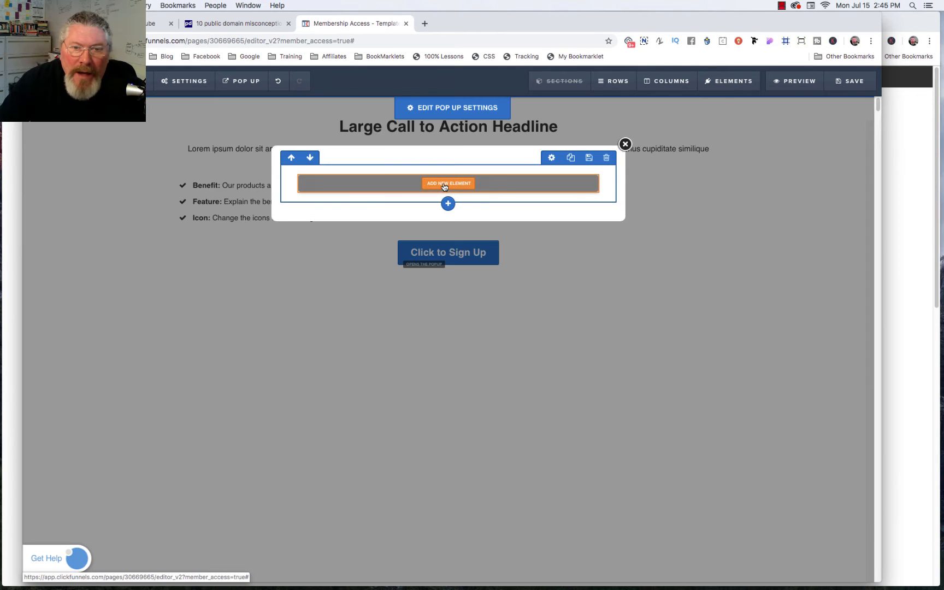
click(444, 186)
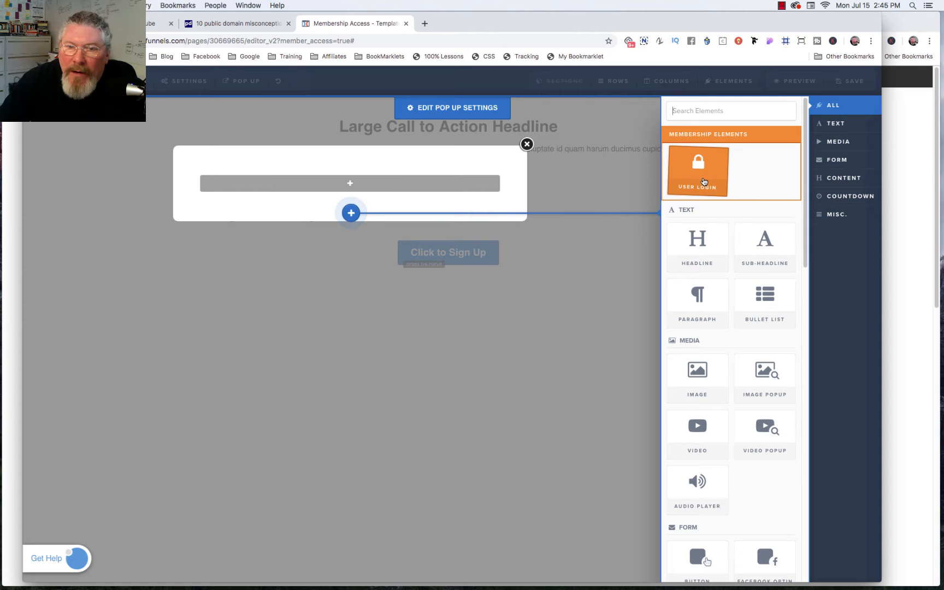
click(704, 182)
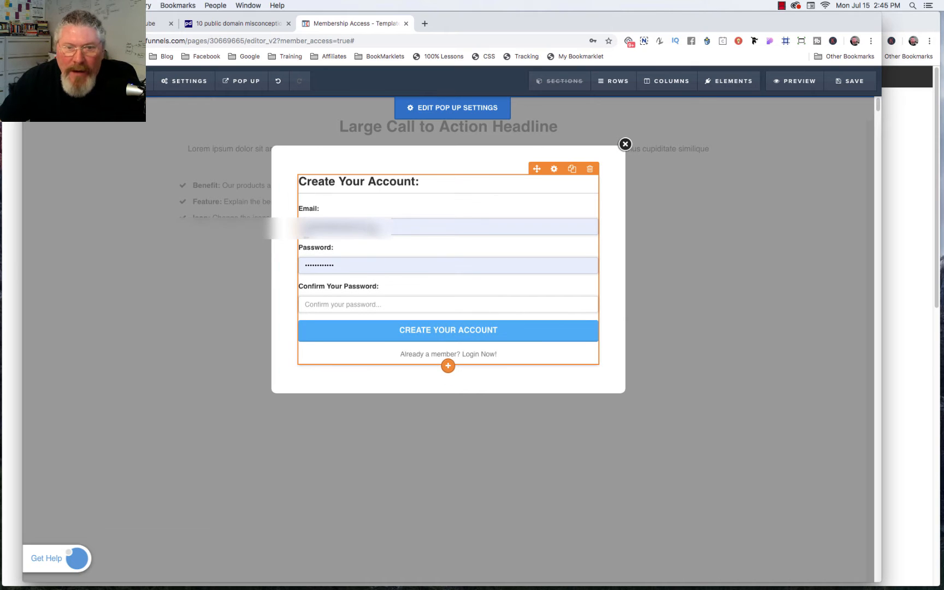
Review the text and colour settings of the pop-up's account form, and close the pop-up.
click(374, 230)
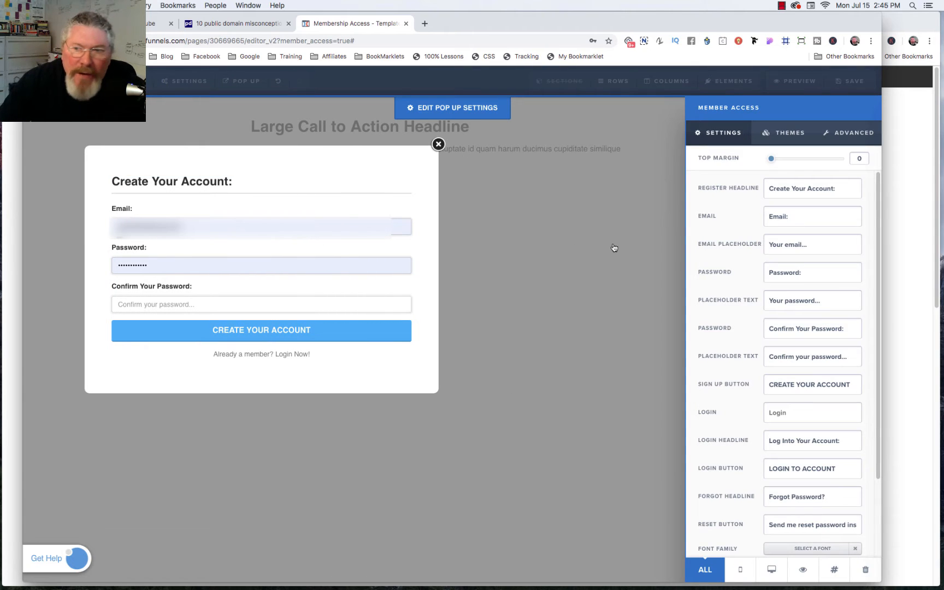
click(614, 247)
click(414, 232)
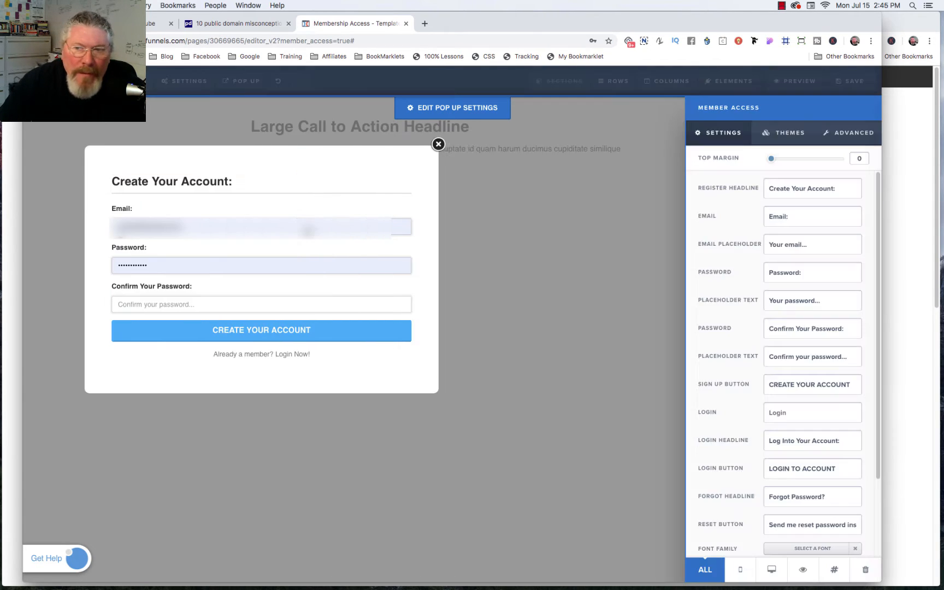
scroll(801, 321, down, 3)
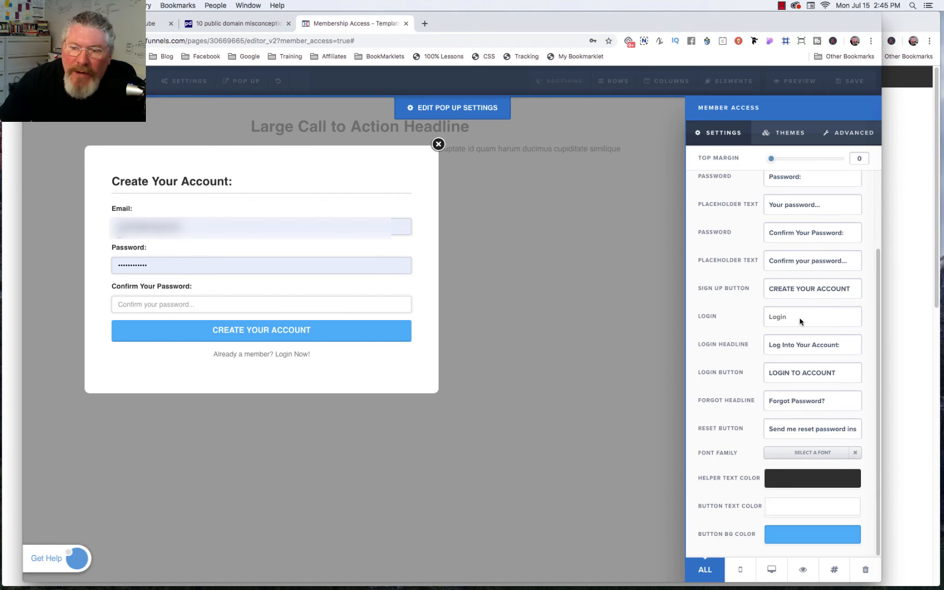
click(585, 271)
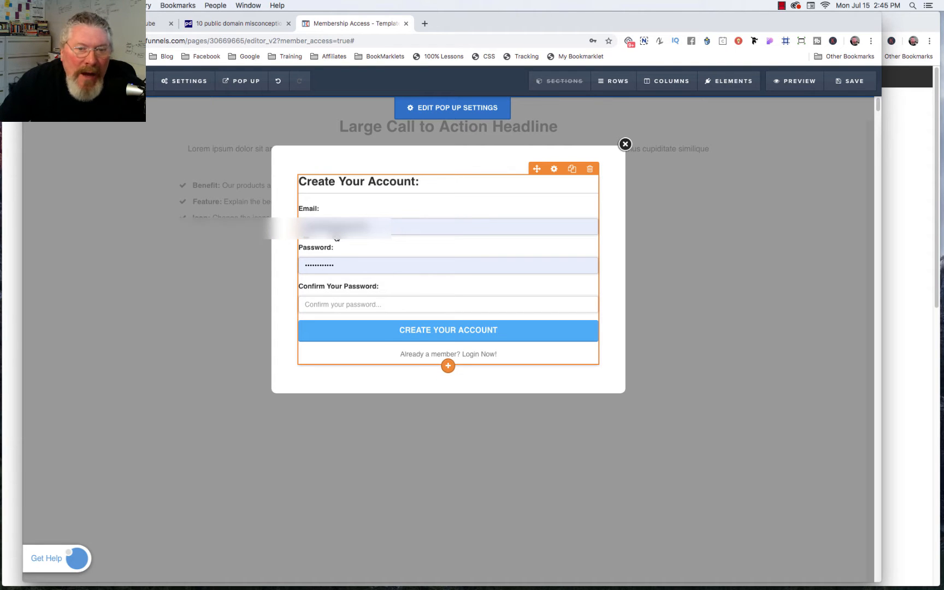
click(691, 233)
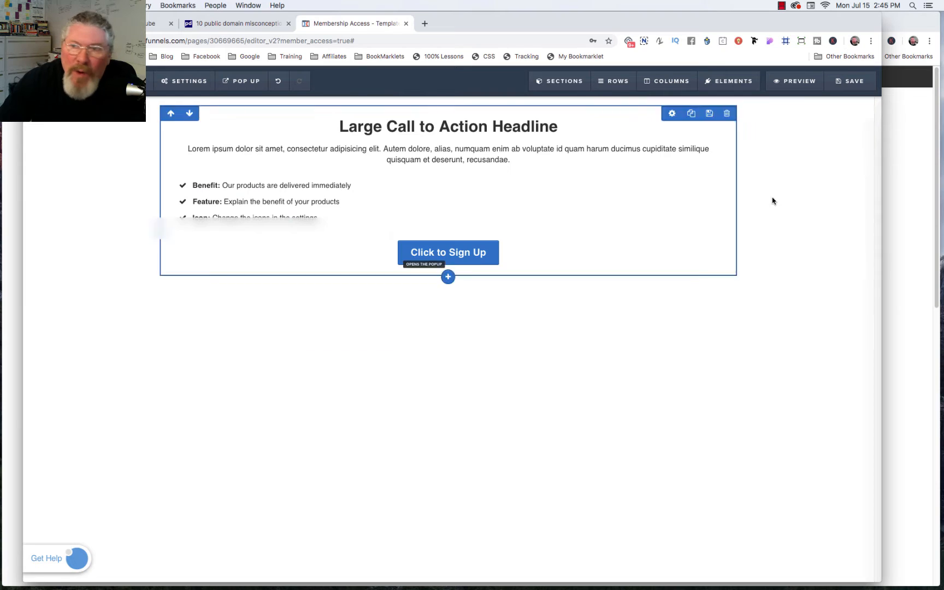
Save the access page, preview it, and return to the ClickFunnels tab.
click(851, 82)
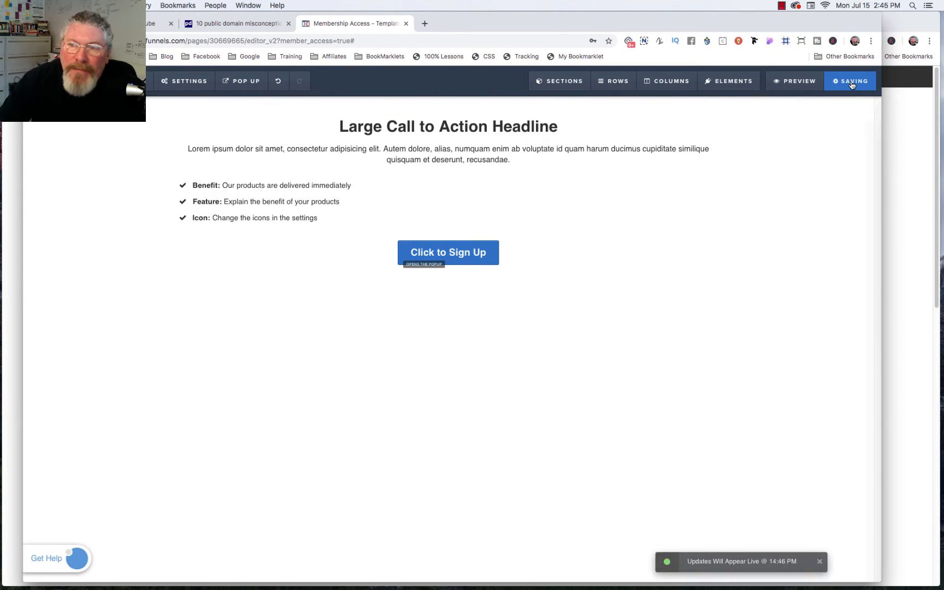
click(784, 82)
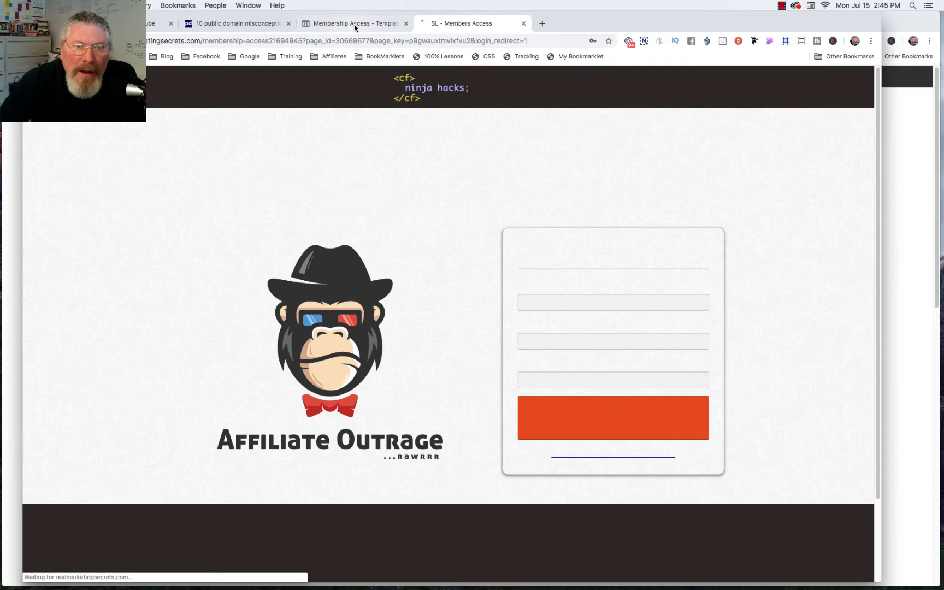
click(355, 26)
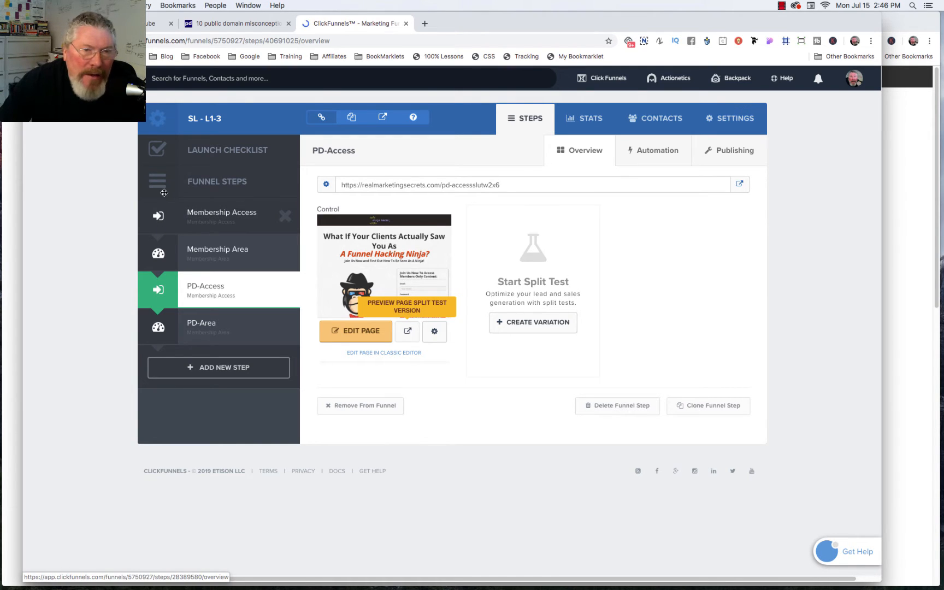
Reorder the funnel steps so PD-Access comes first and PD-Area second, and reopen PD-Access.
drag(159, 292, 160, 208)
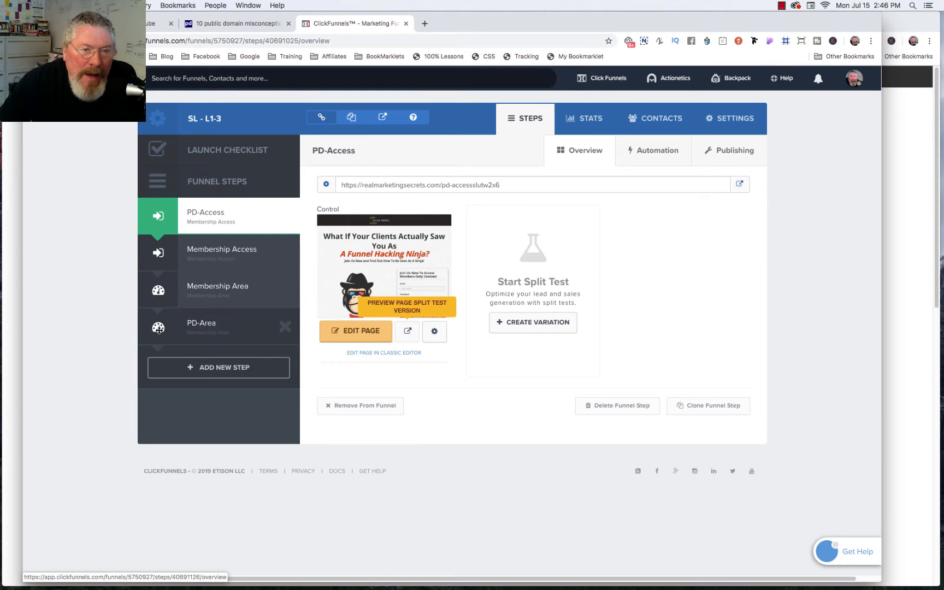
drag(159, 328, 166, 244)
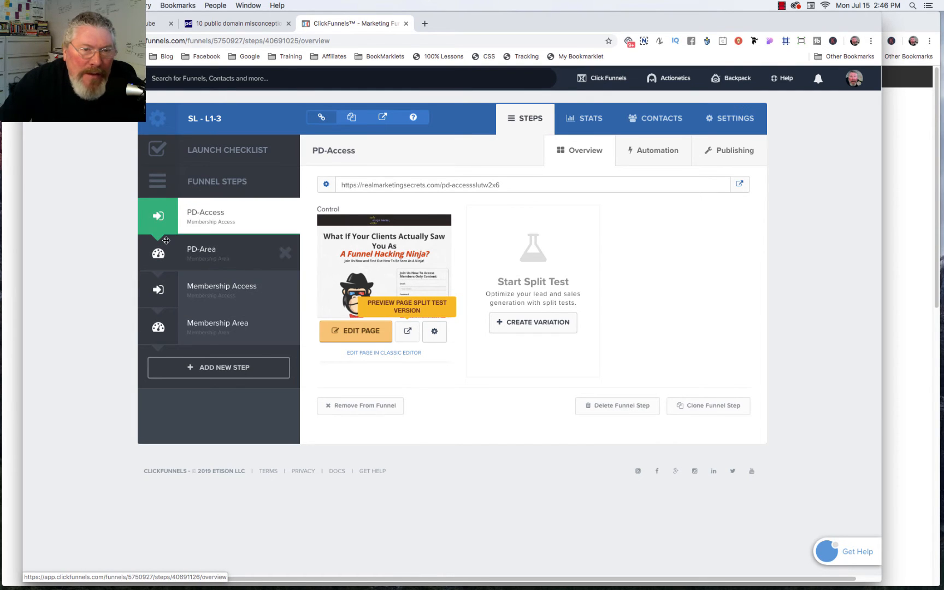
click(219, 215)
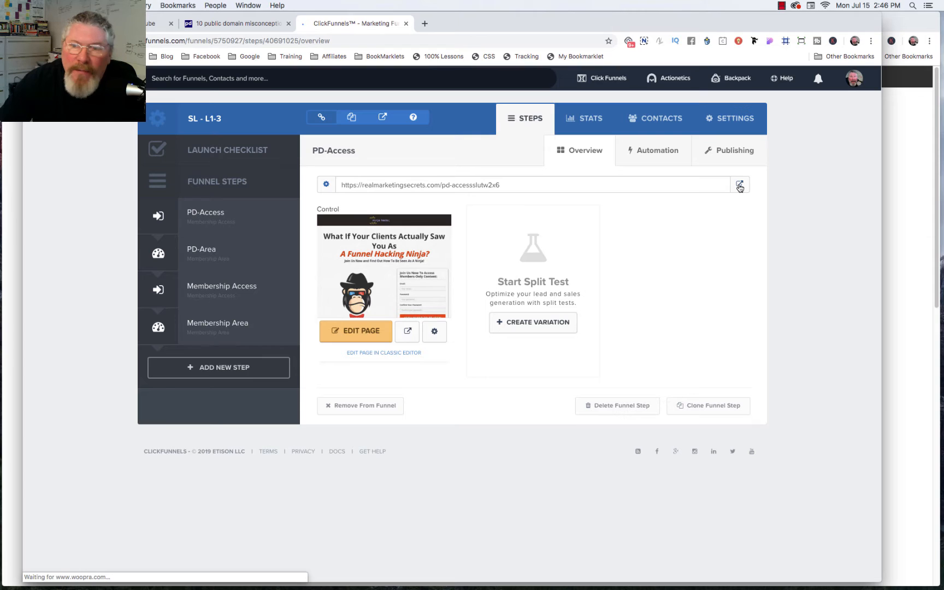
Open the live PD-Access page, test its Click to Sign Up button, and return to the funnel overview.
click(740, 186)
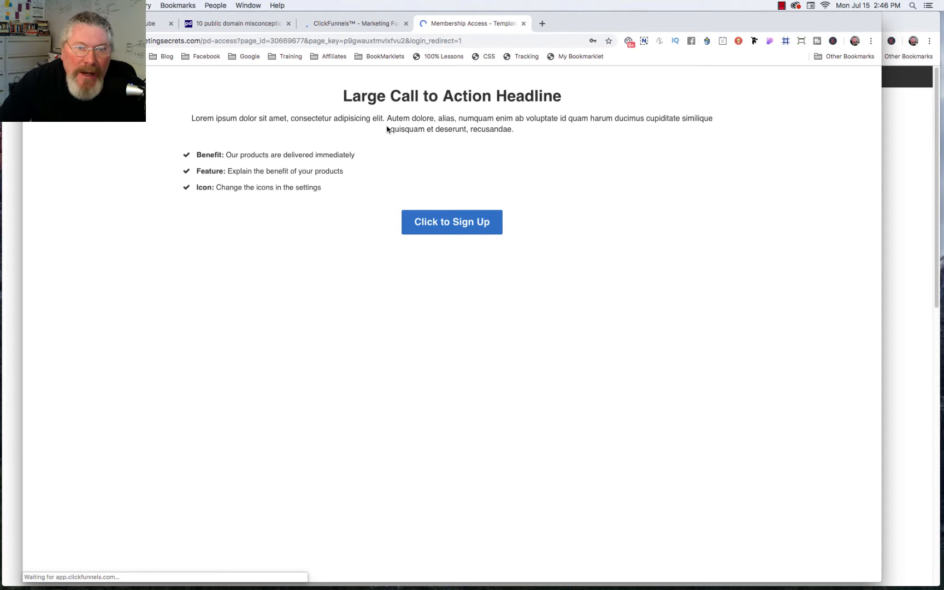
click(435, 224)
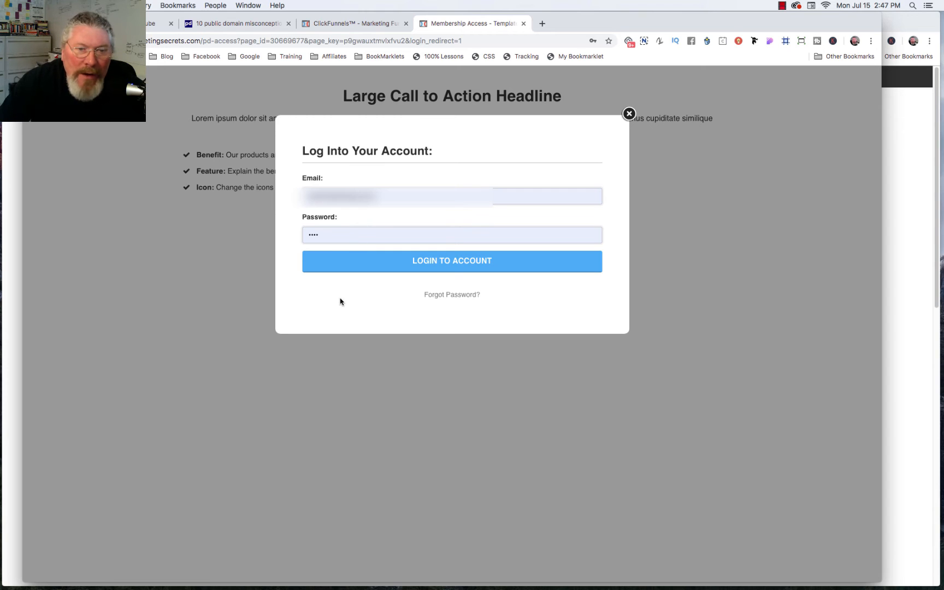
click(629, 114)
click(354, 24)
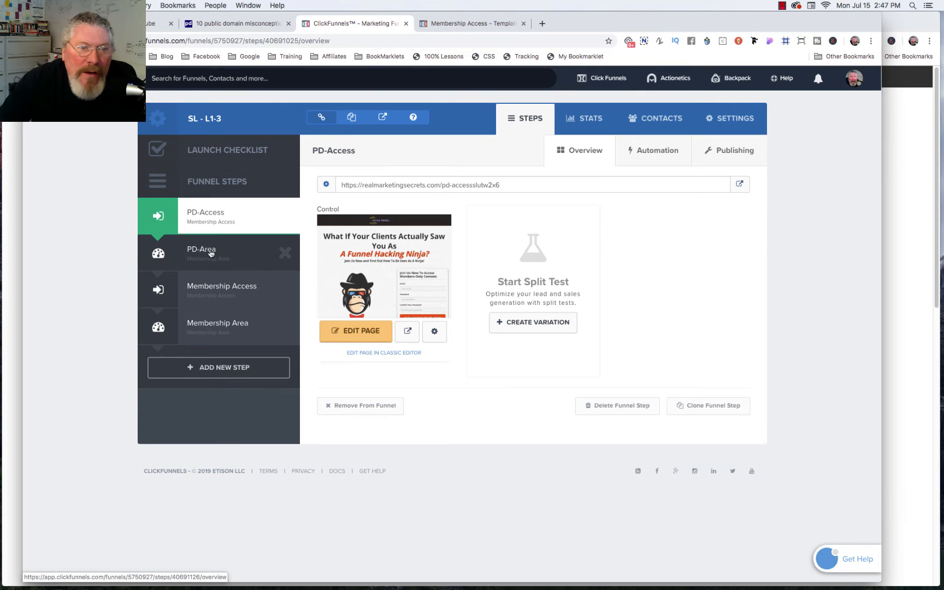
Open PD-Area's First Lesson in the editor and add a video element below the lesson's sub title.
click(211, 253)
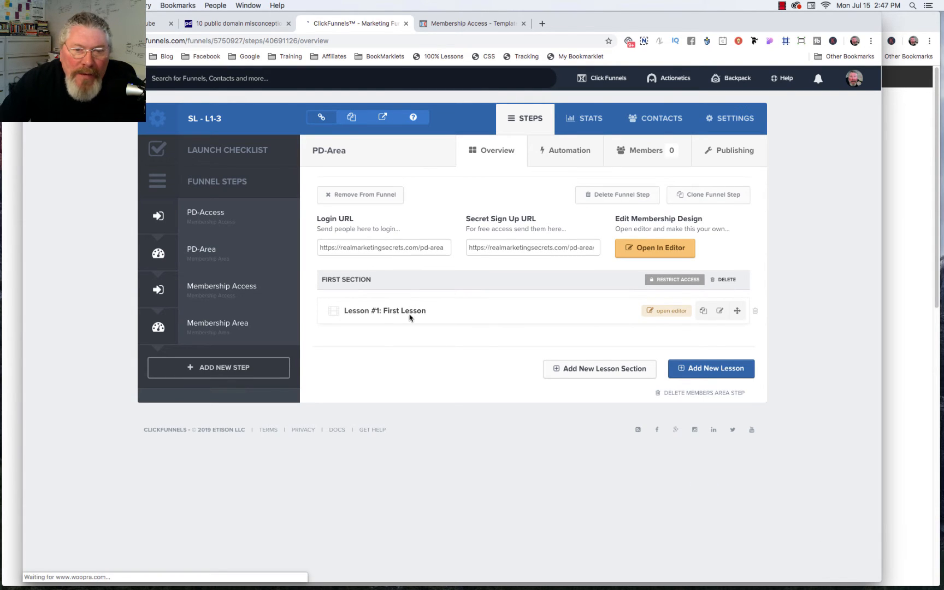
click(671, 310)
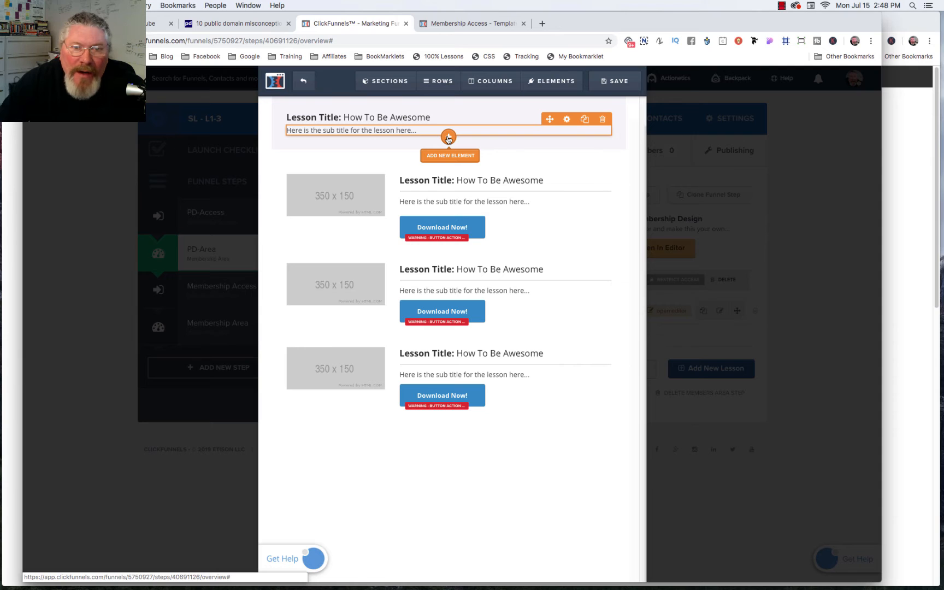
click(448, 137)
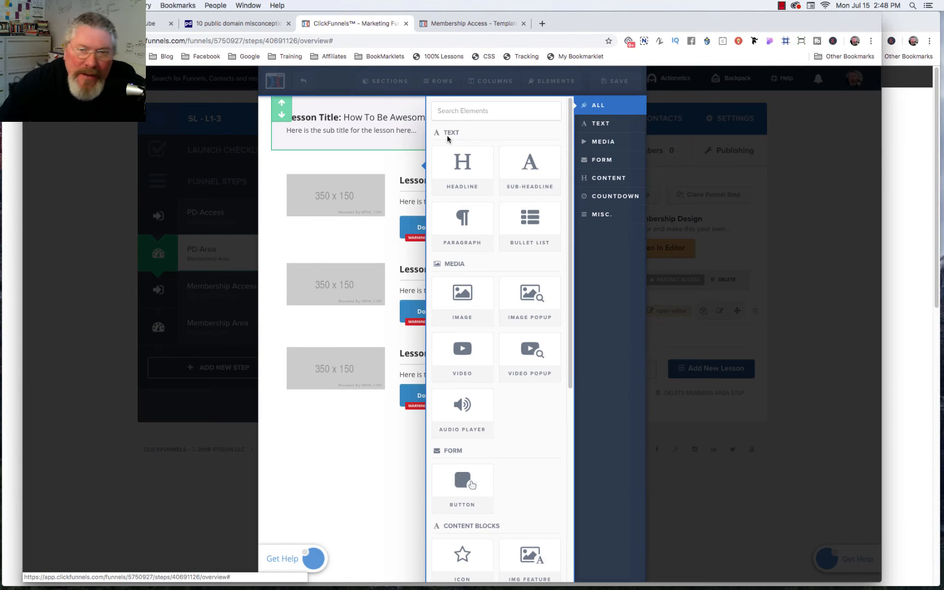
click(461, 354)
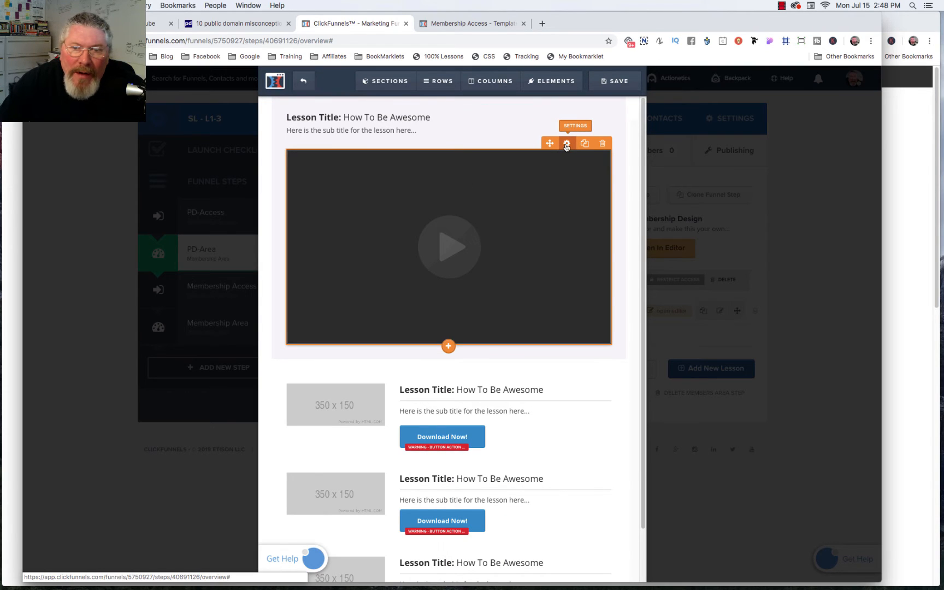
Open the settings of the lesson's new video element and set its video type to YouTube.
click(567, 144)
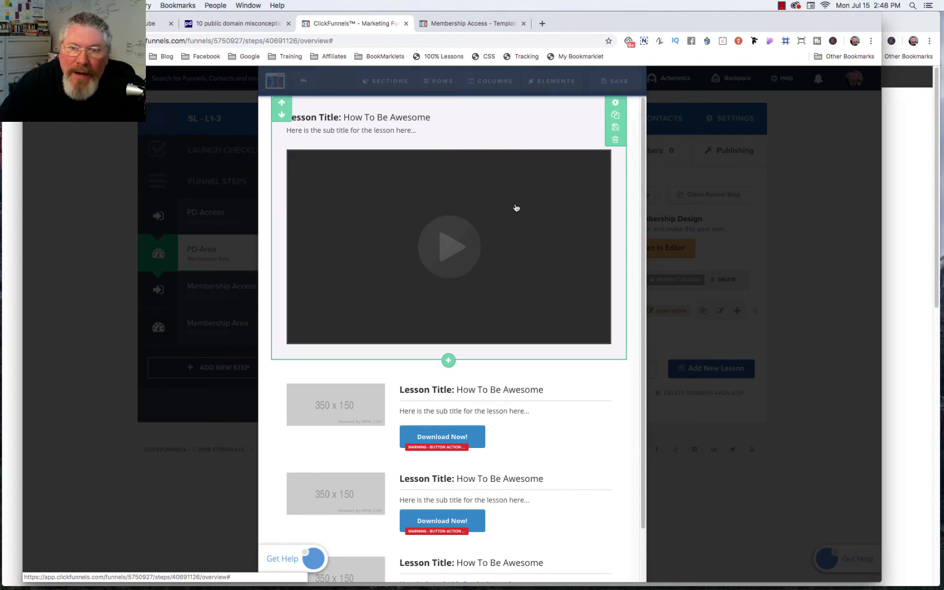
click(569, 189)
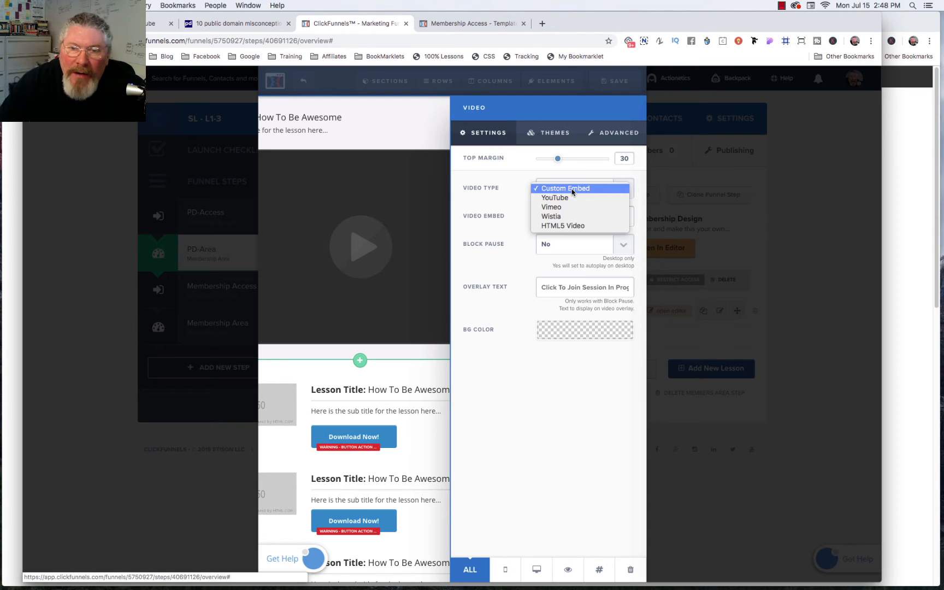
click(571, 199)
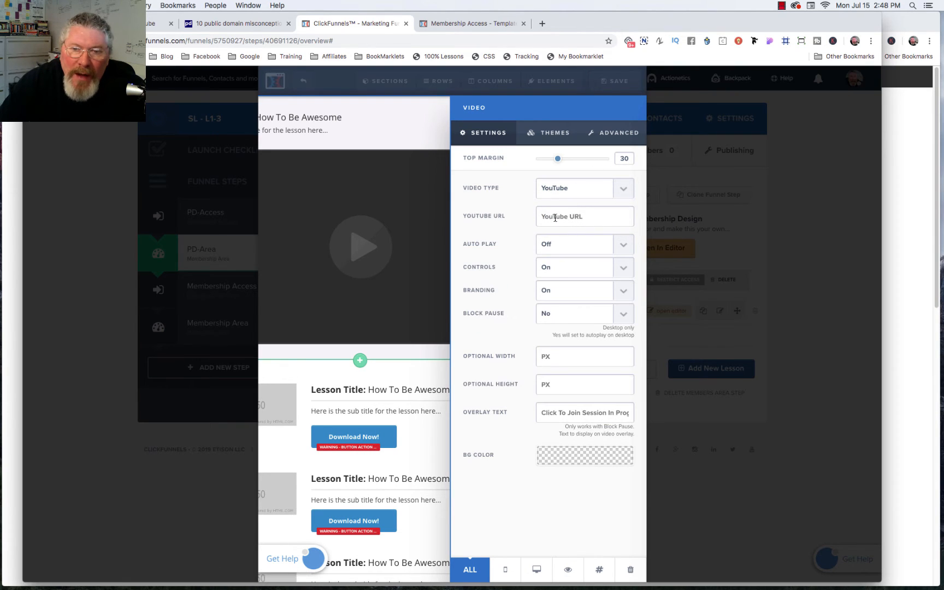
Open YouTube in a new browser tab and search for "Bikram yoga".
click(543, 25)
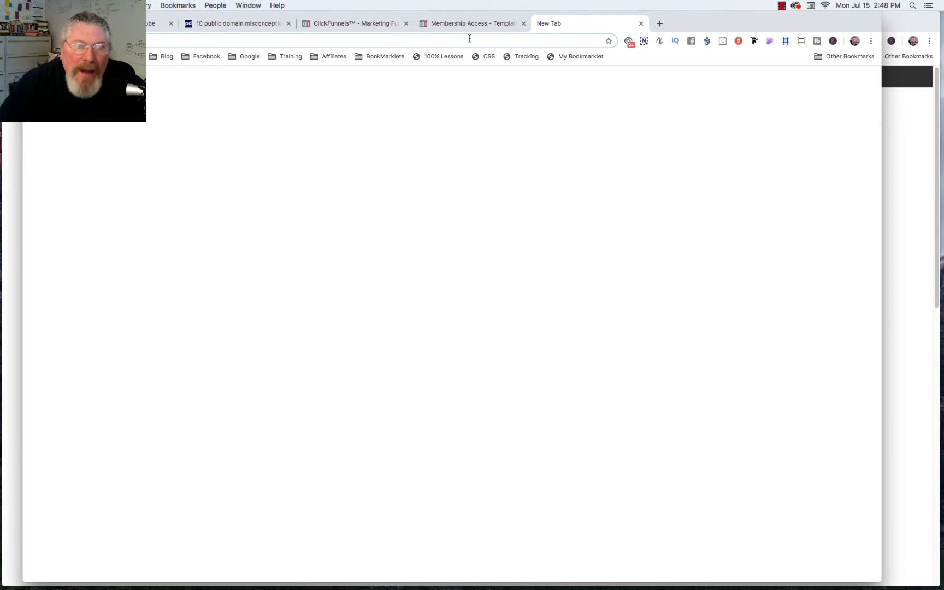
text(you)
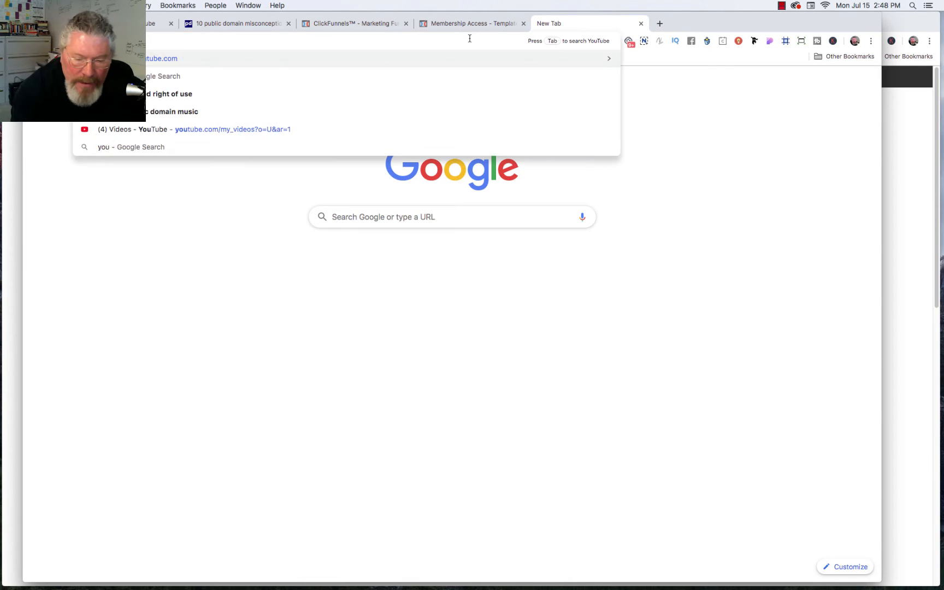
key(Return)
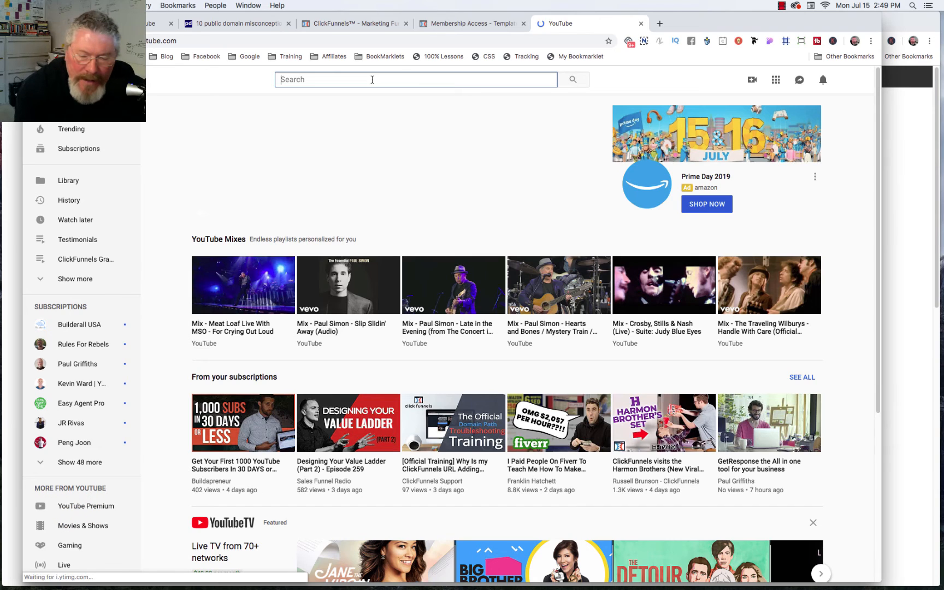
text(yog)
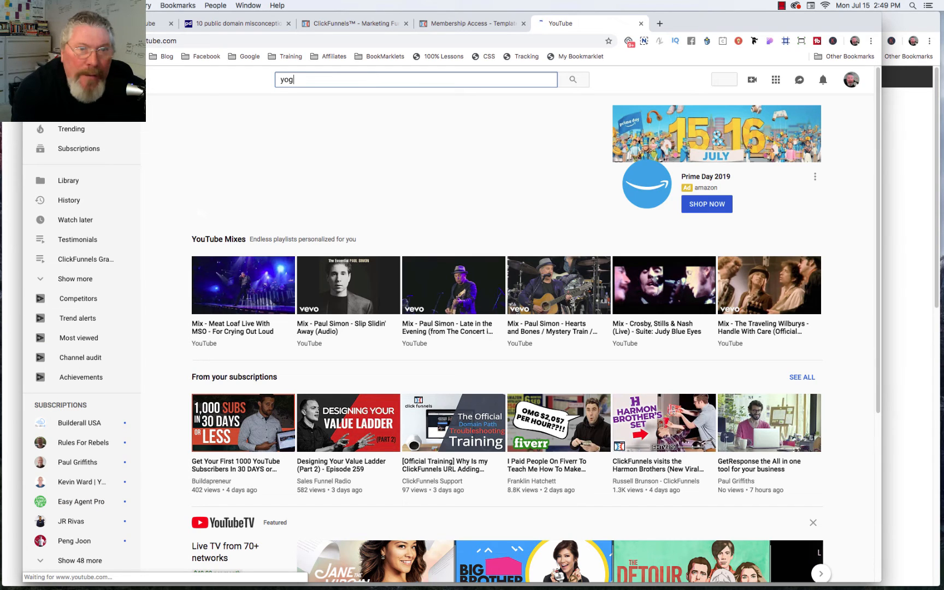
text(a)
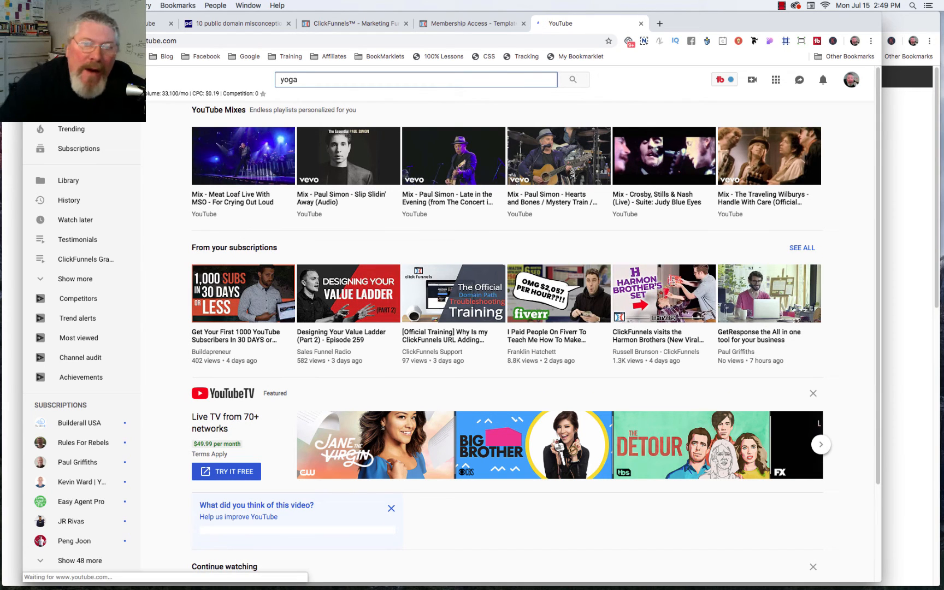
click(280, 81)
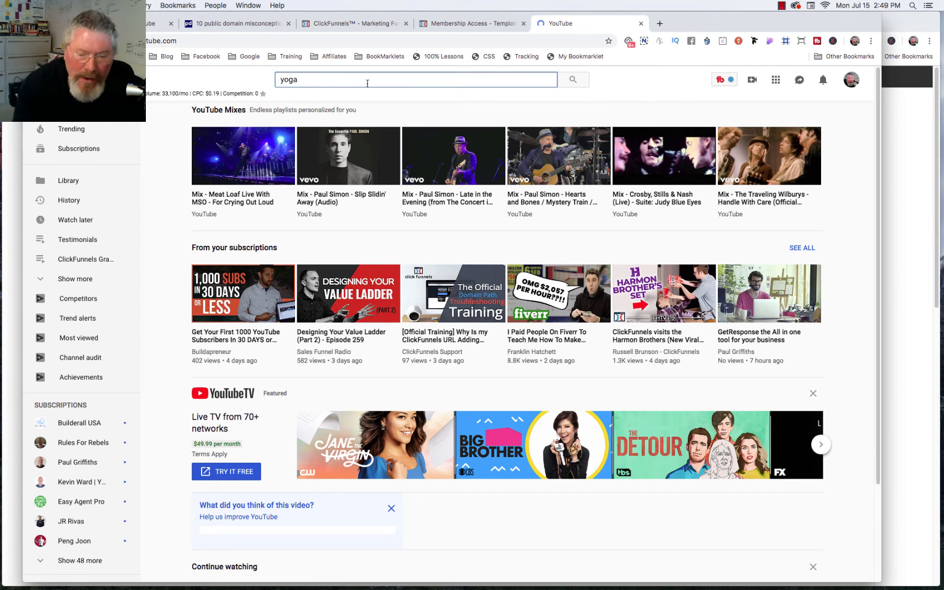
text(Bikram)
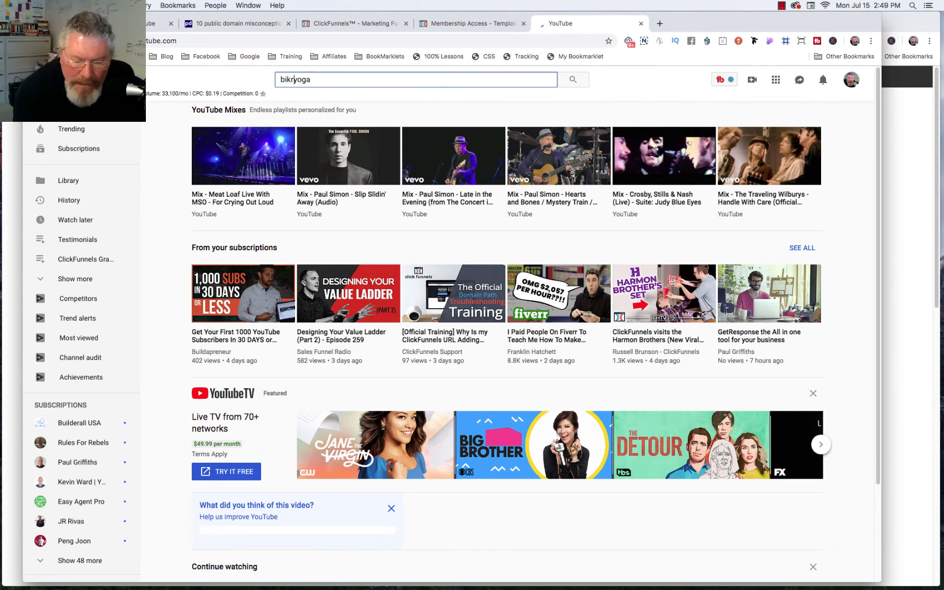
key(Return)
Browse the Bikram yoga results and copy the link address of the Primary Series Ashtanga video.
scroll(386, 187, down, 3)
scroll(386, 188, down, 5)
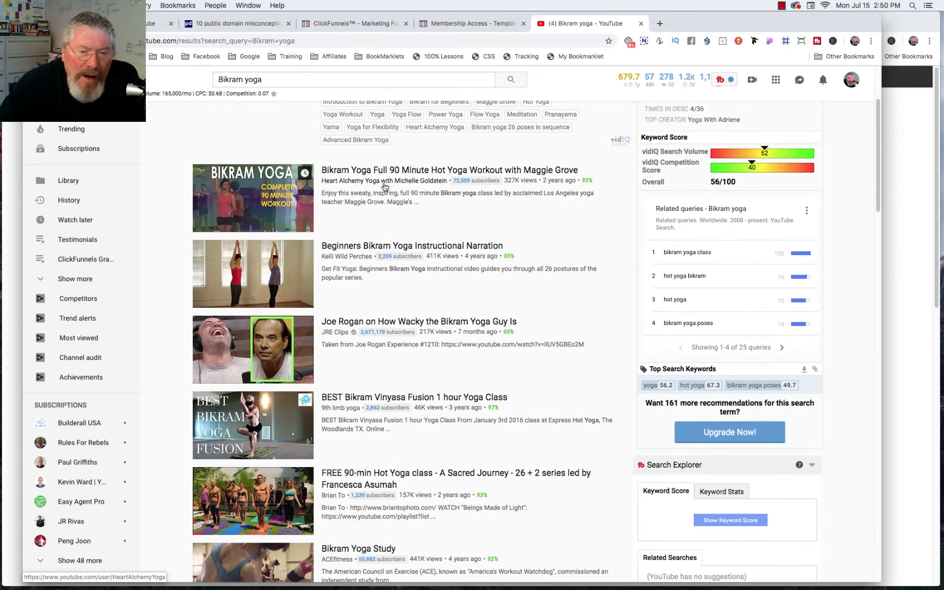
scroll(385, 188, down, 2)
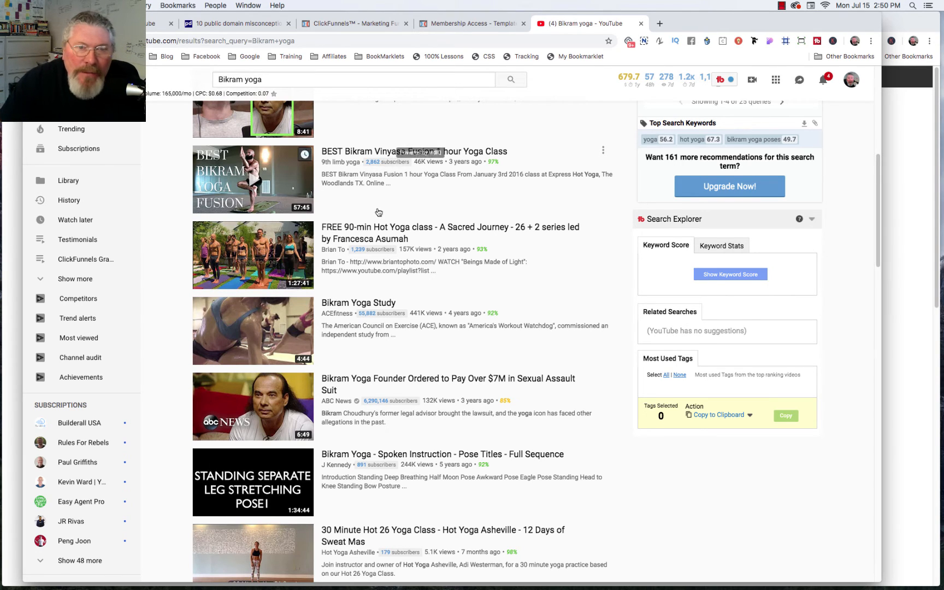
scroll(380, 164, down, 5)
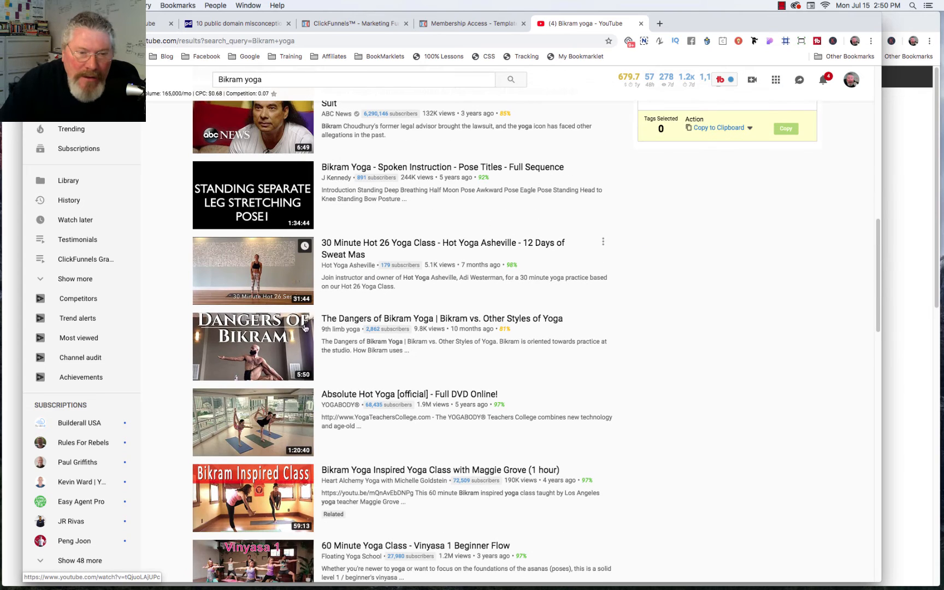
scroll(363, 372, down, 5)
scroll(363, 371, down, 5)
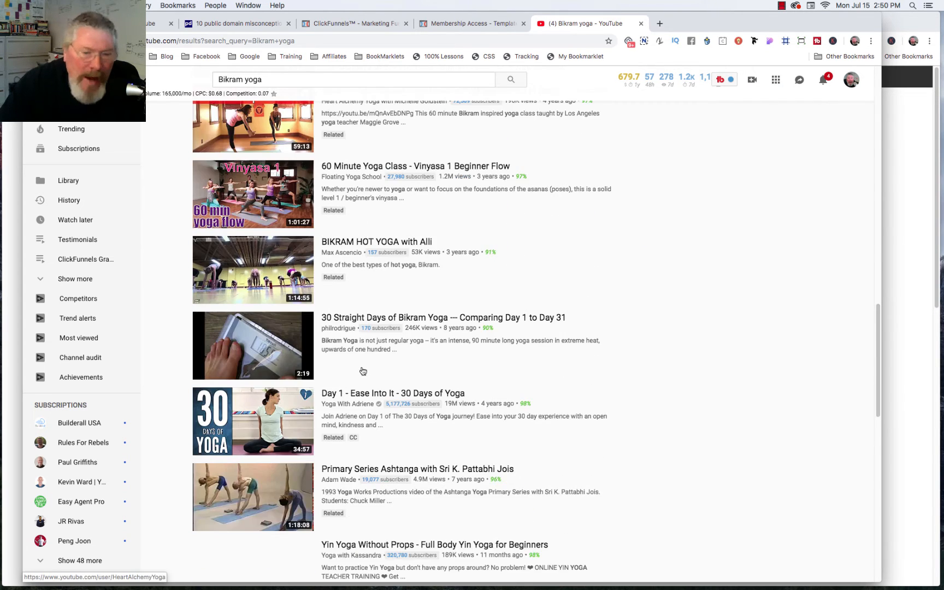
scroll(394, 347, down, 2)
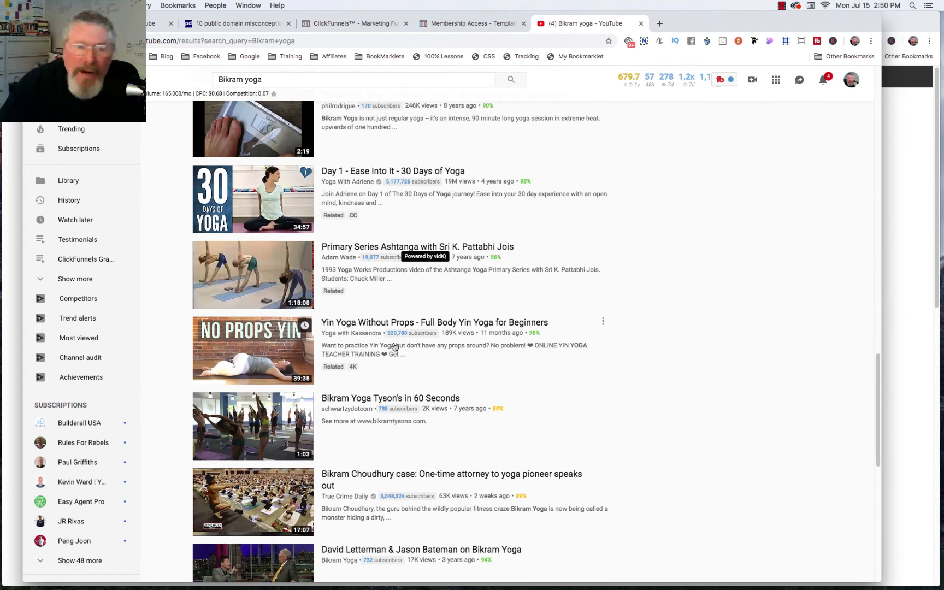
right_click(255, 267)
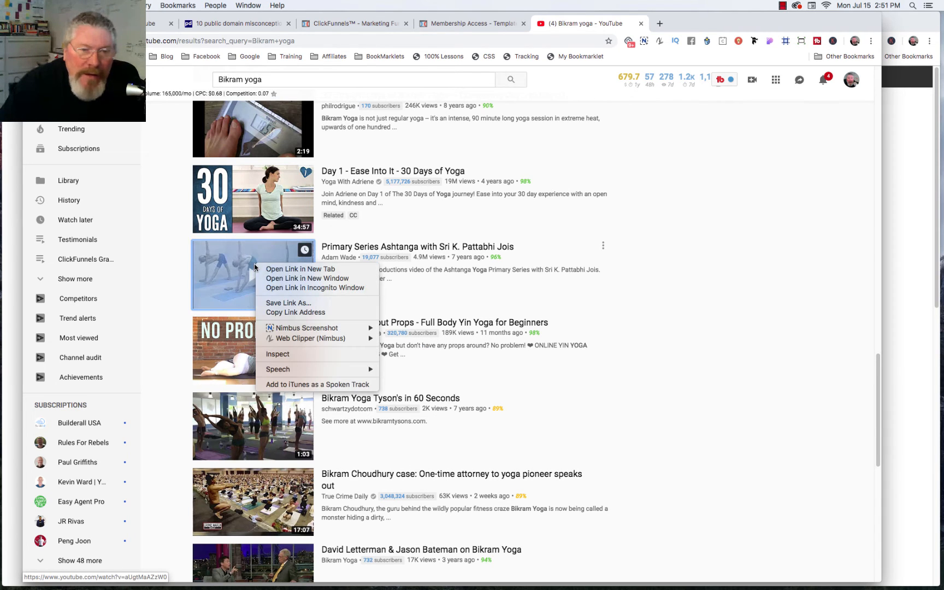
click(280, 313)
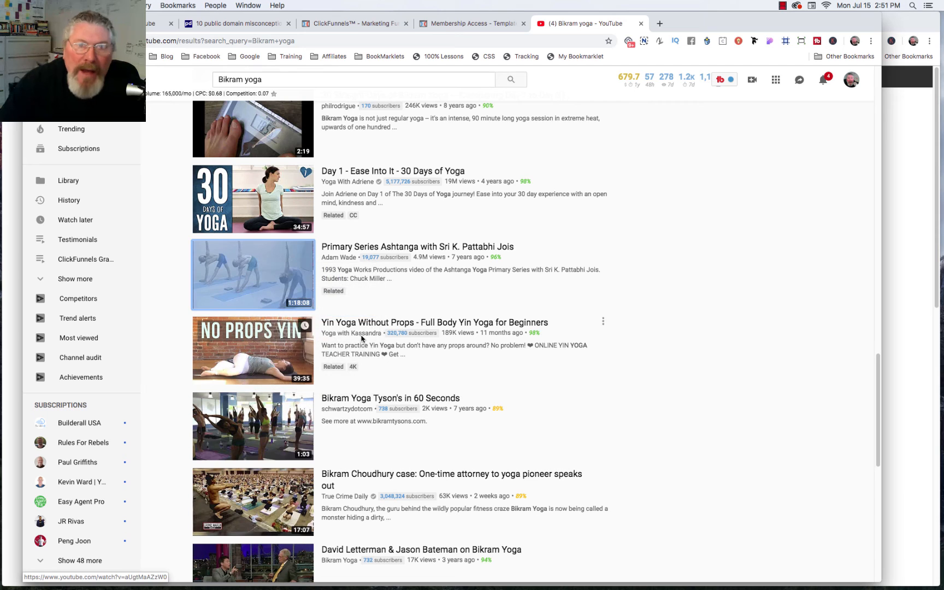
Return to ClickFunnels, paste the copied link as the video's YouTube URL, save the lesson, and go back to the PD-Area overview.
click(361, 23)
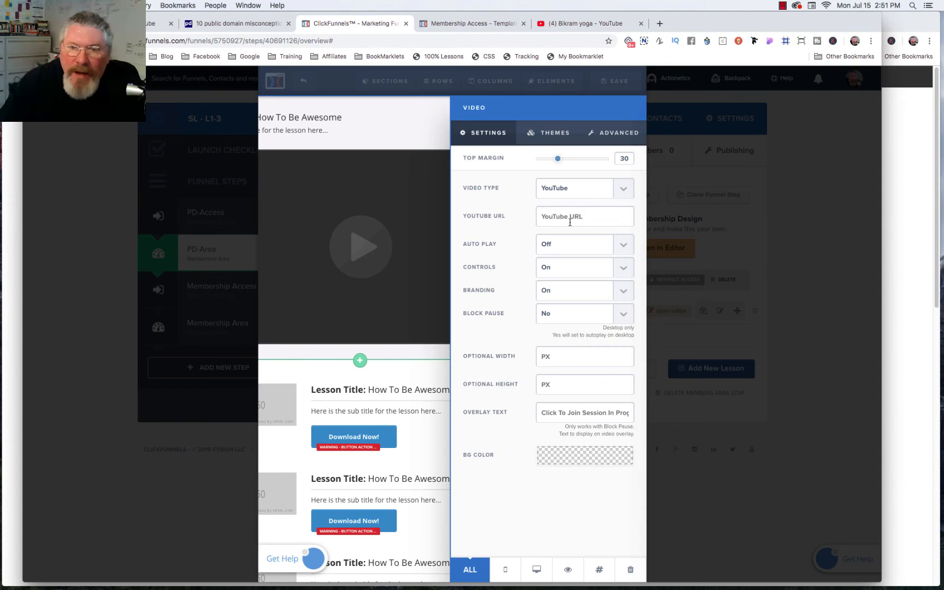
key(super+v)
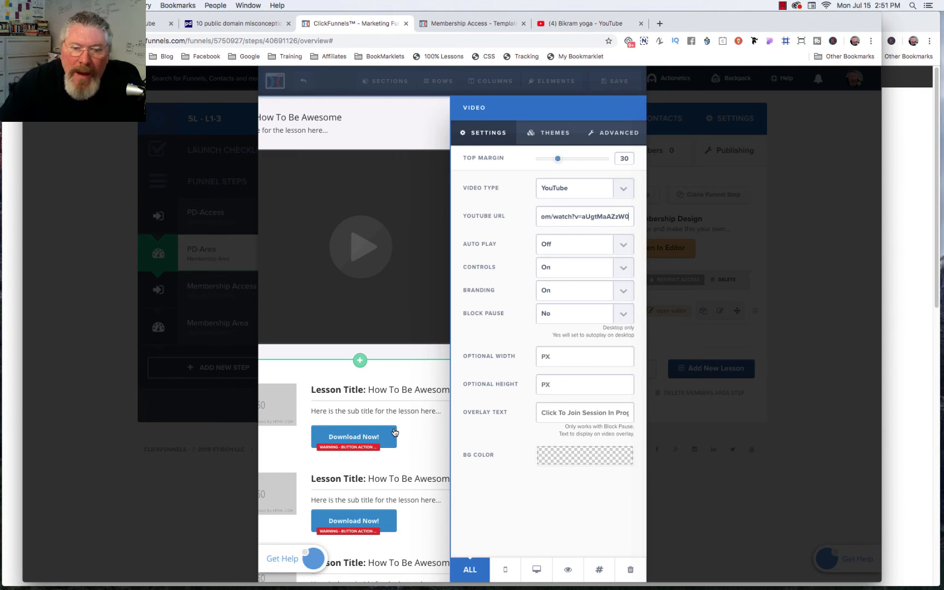
click(450, 442)
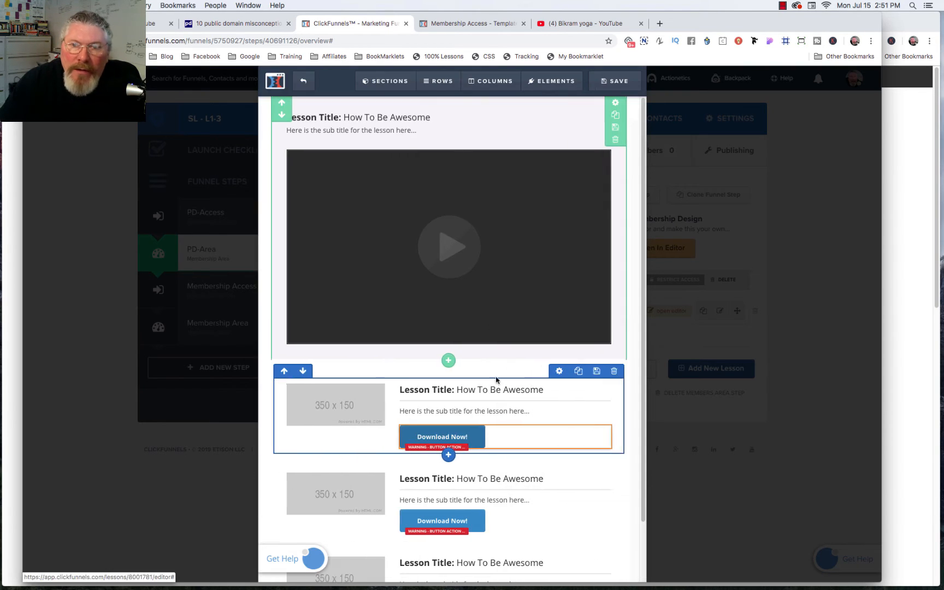
click(612, 81)
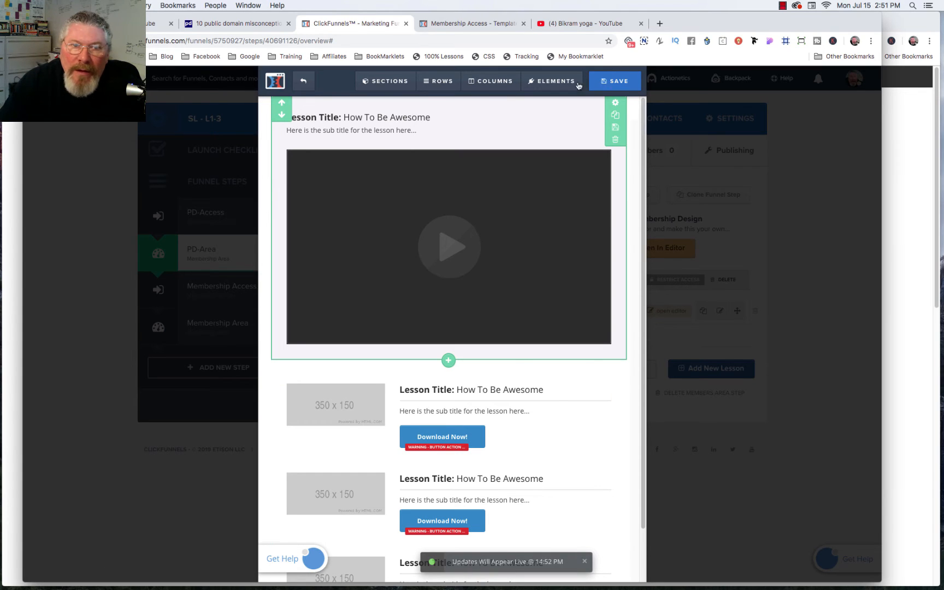
click(304, 82)
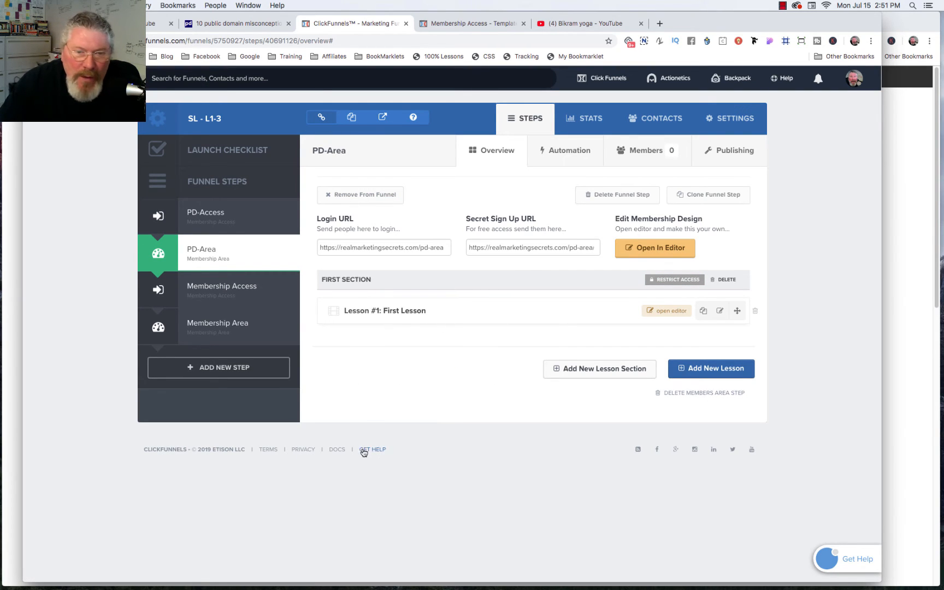
Create a new lesson named "asdfasfsaf" in First Section of PD-Area.
click(710, 372)
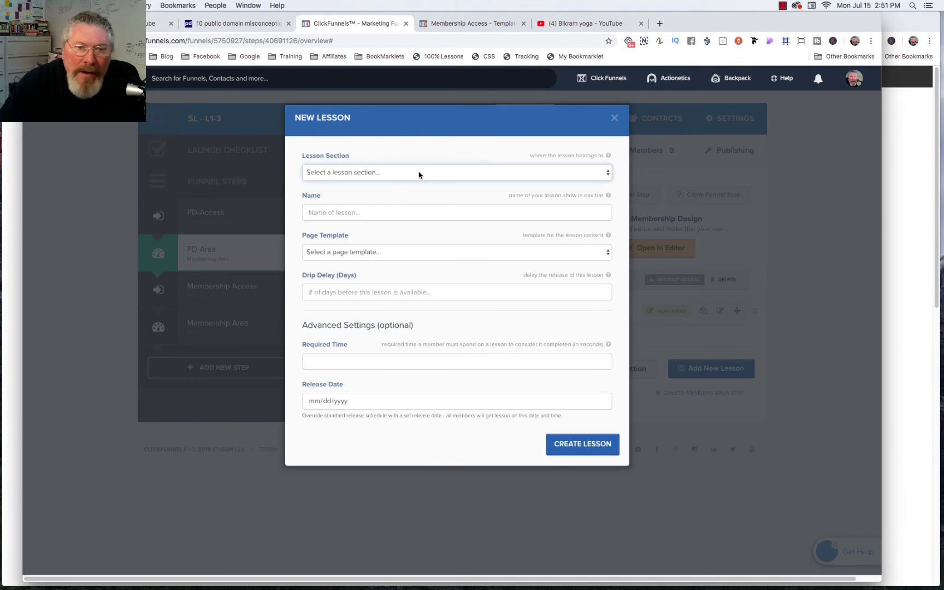
click(365, 172)
click(358, 183)
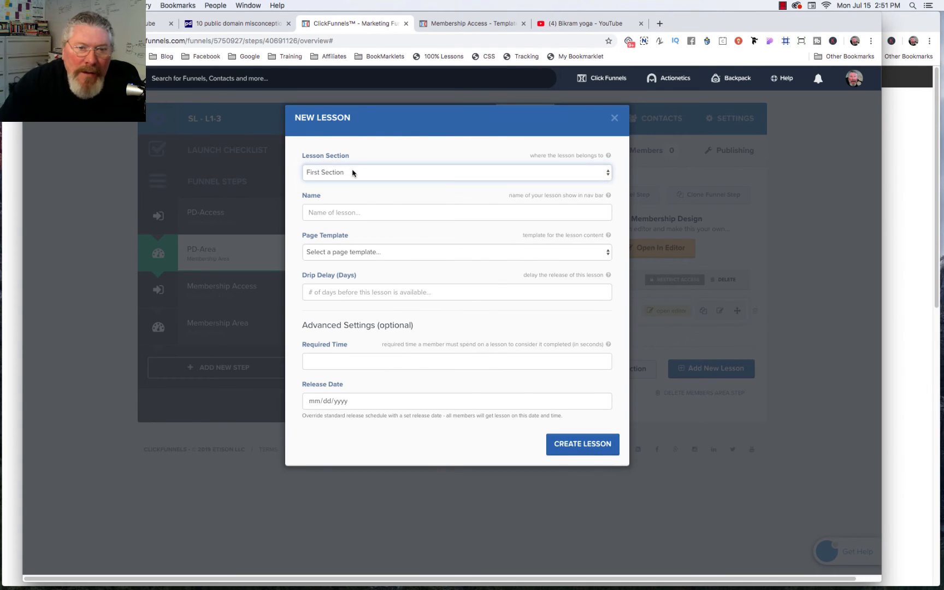
click(344, 211)
text(asdfasfsaf)
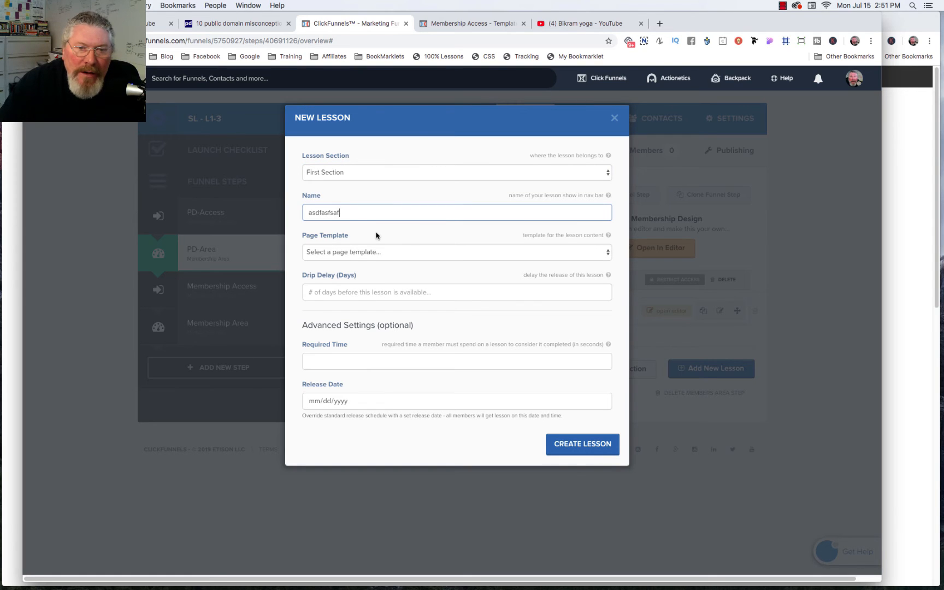
click(377, 231)
click(588, 446)
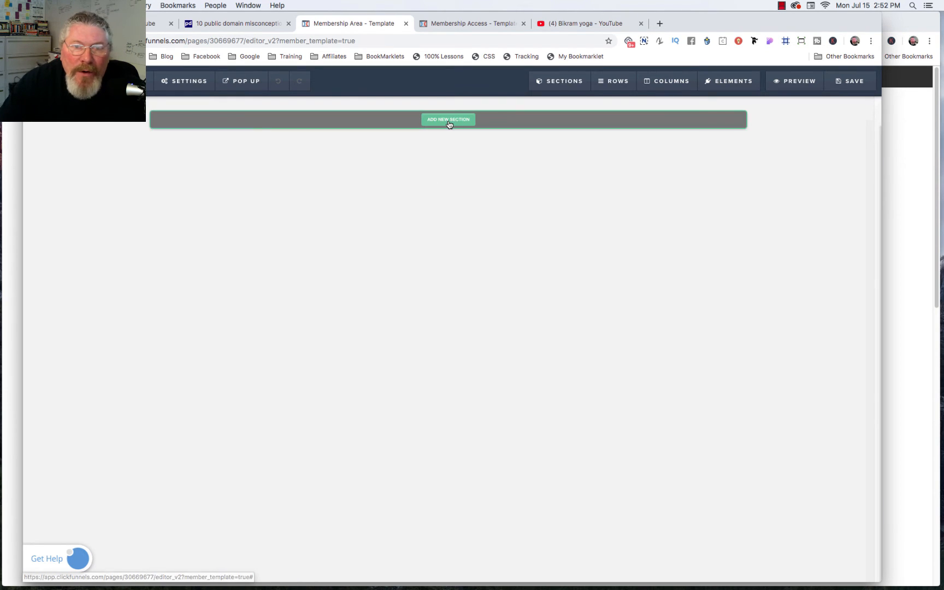
Add a full-width section containing a two-column row to the empty membership area page.
click(449, 120)
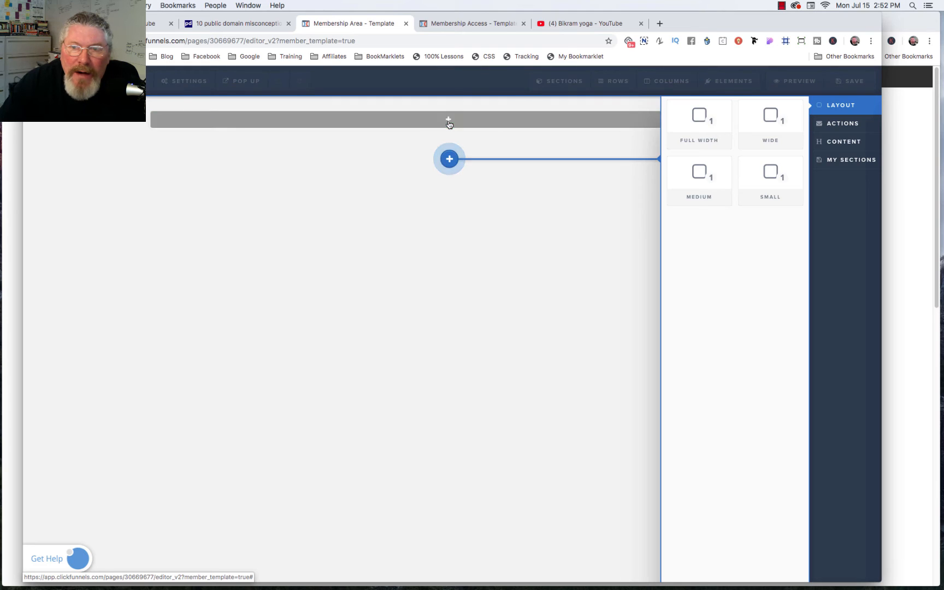
click(690, 129)
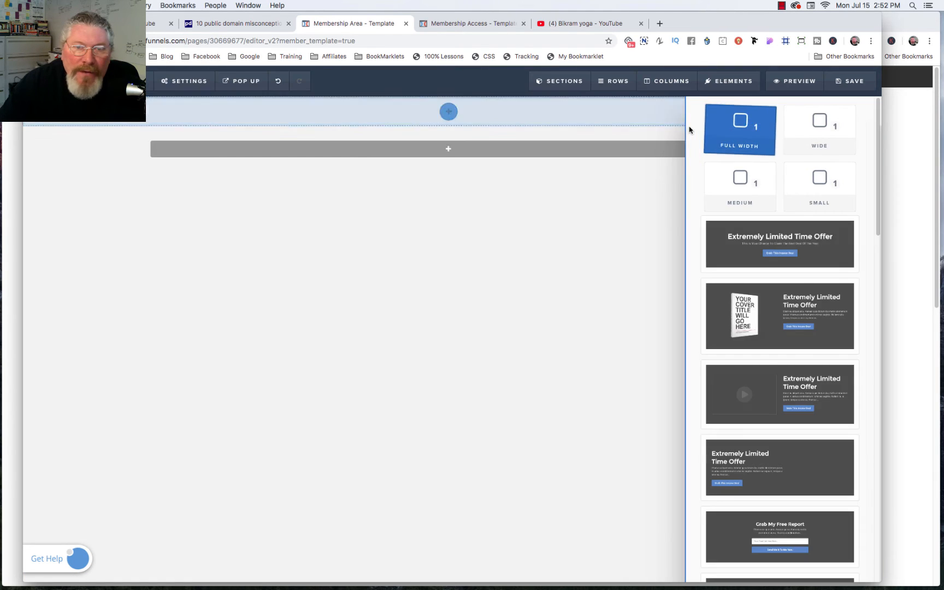
click(447, 121)
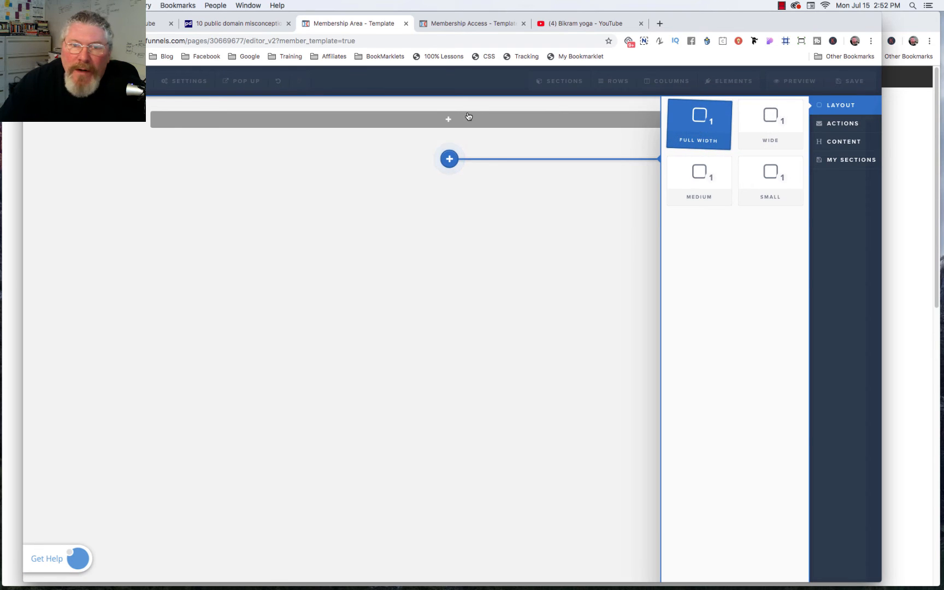
click(698, 130)
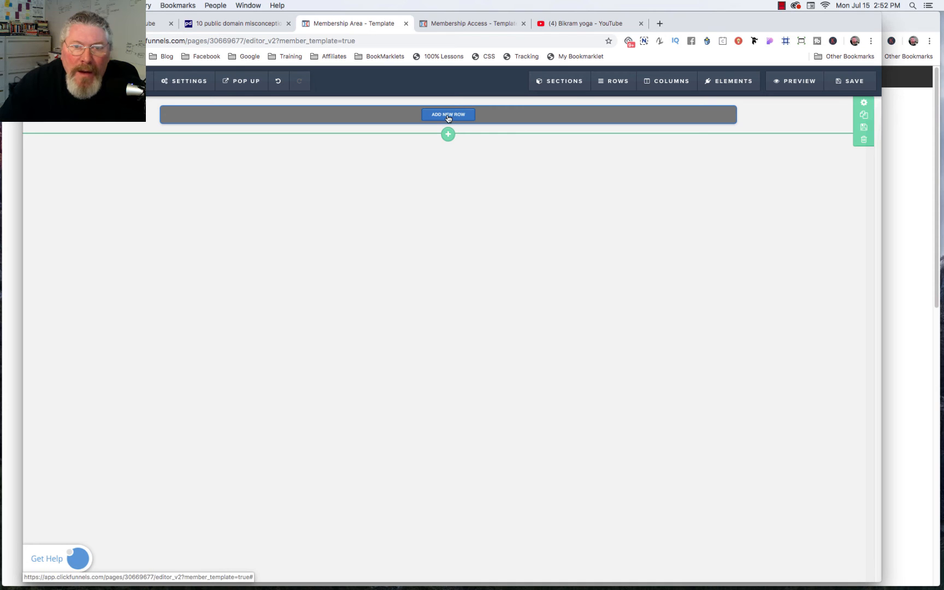
click(448, 116)
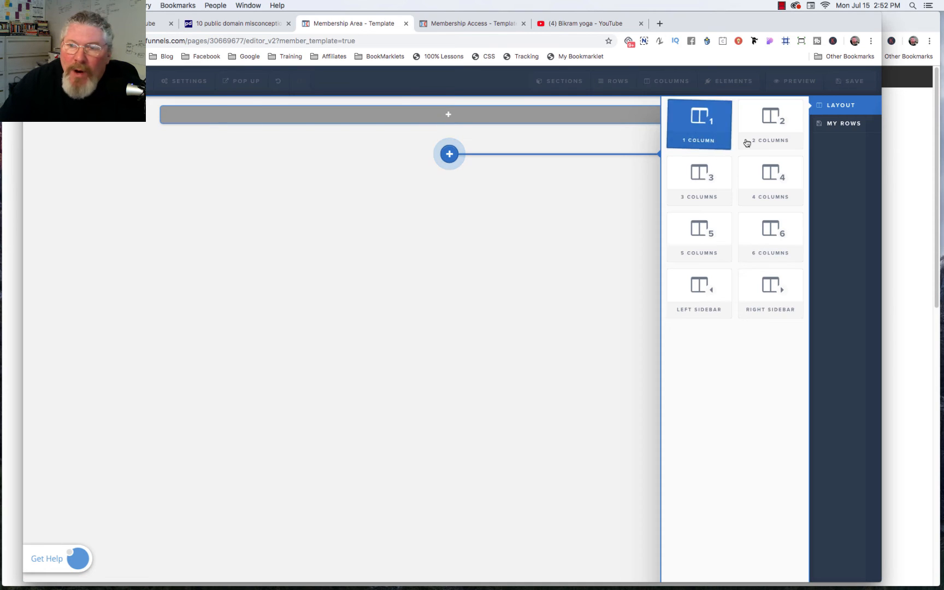
drag(756, 138, 447, 118)
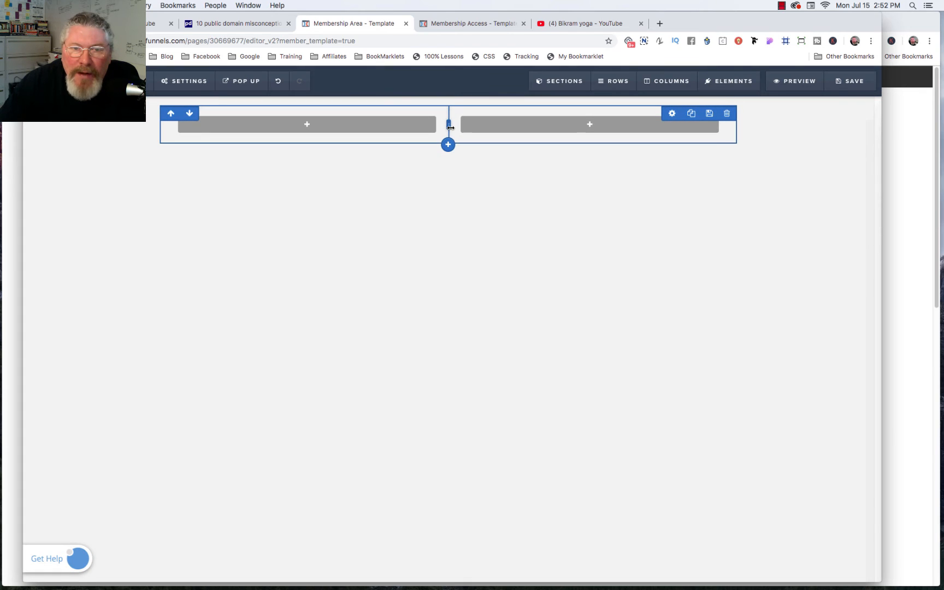
Add the membership Navigation element to the first column of the row.
click(301, 128)
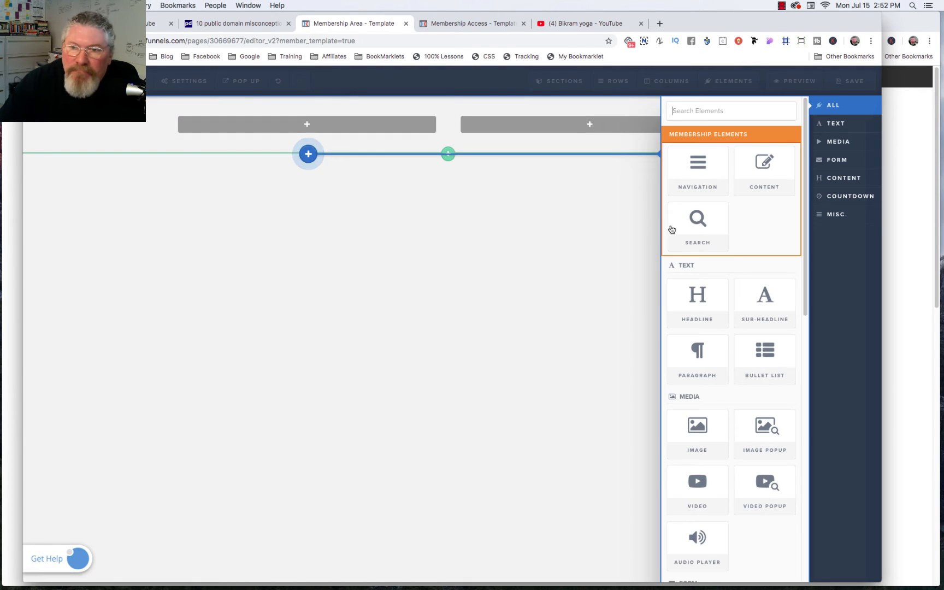
drag(671, 229, 702, 172)
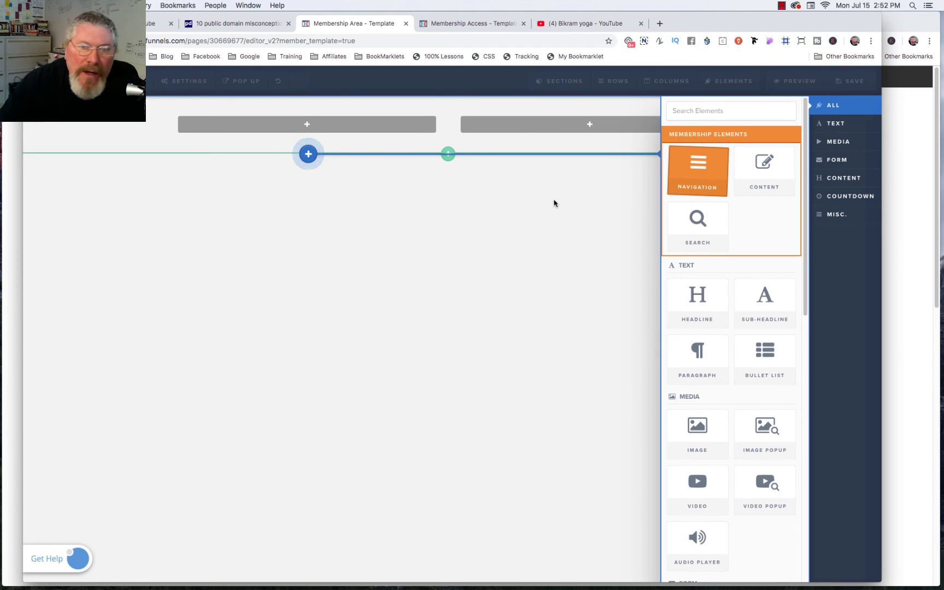
drag(554, 203, 554, 202)
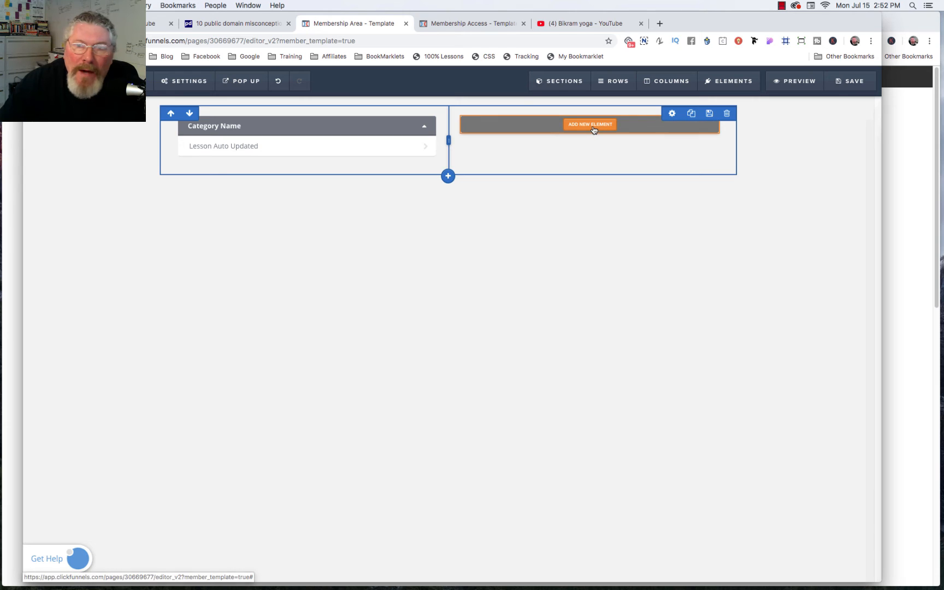
Add the membership Content element to the second column of the row and save the membership area page.
click(593, 125)
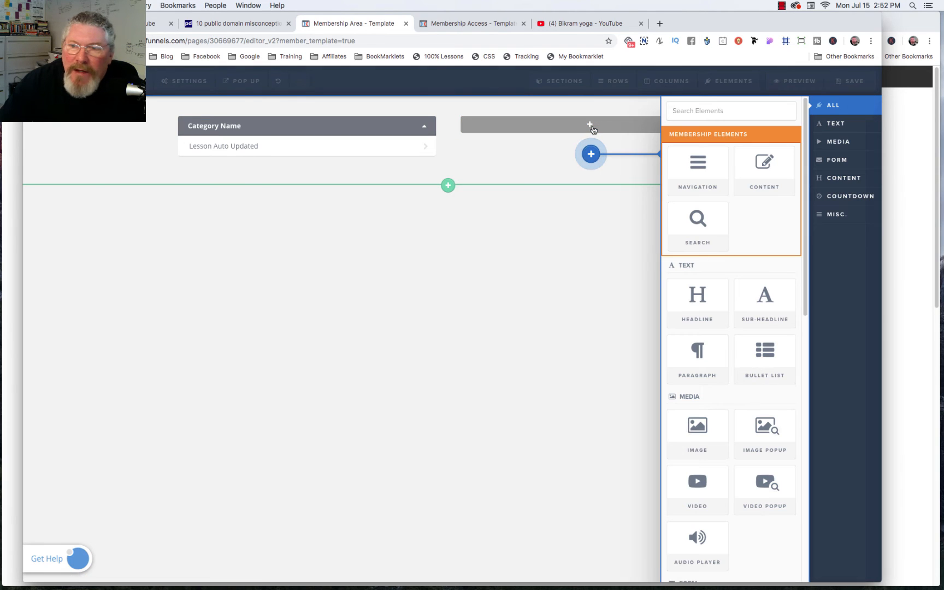
click(771, 175)
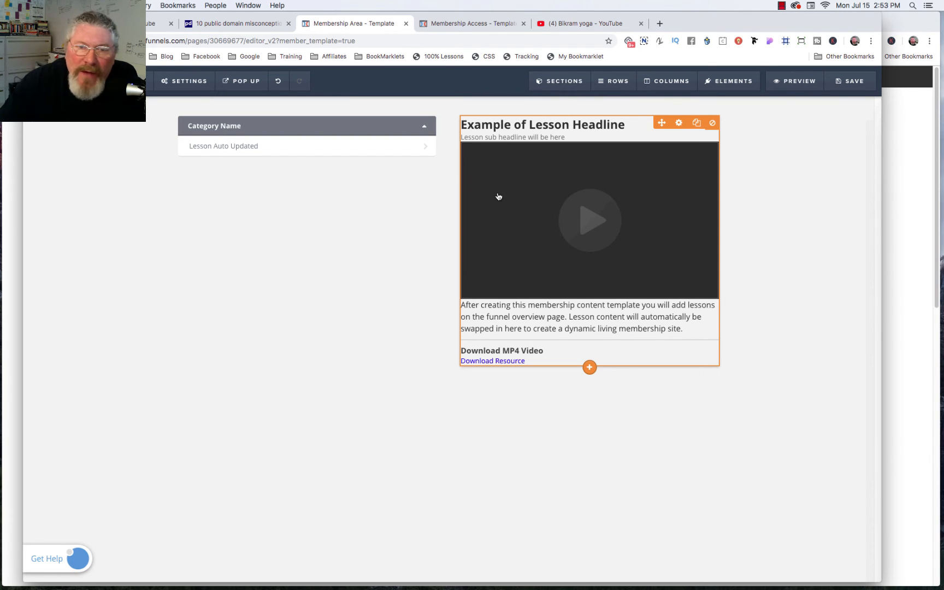
click(840, 87)
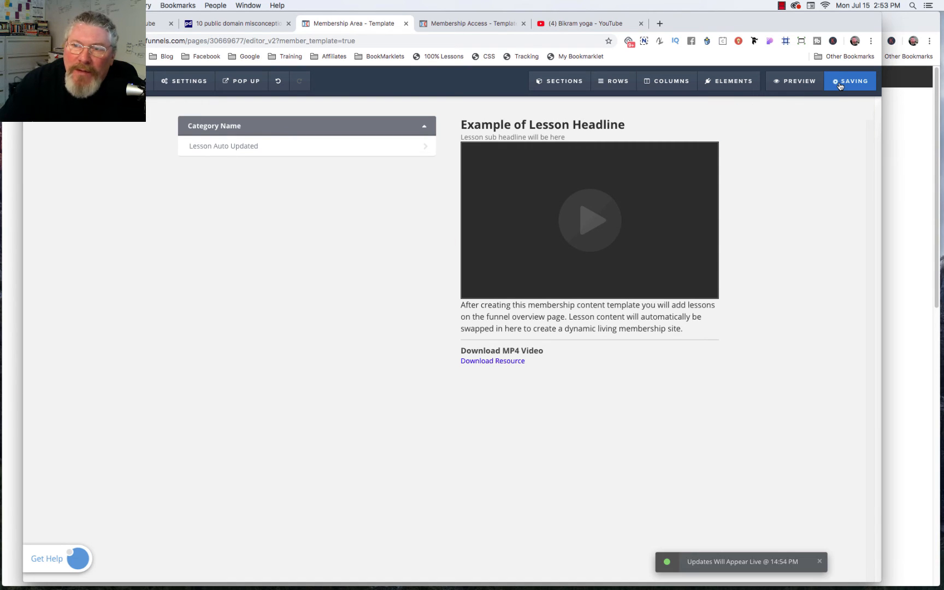
Preview the membership area page and compare it with the template in the editor.
click(790, 81)
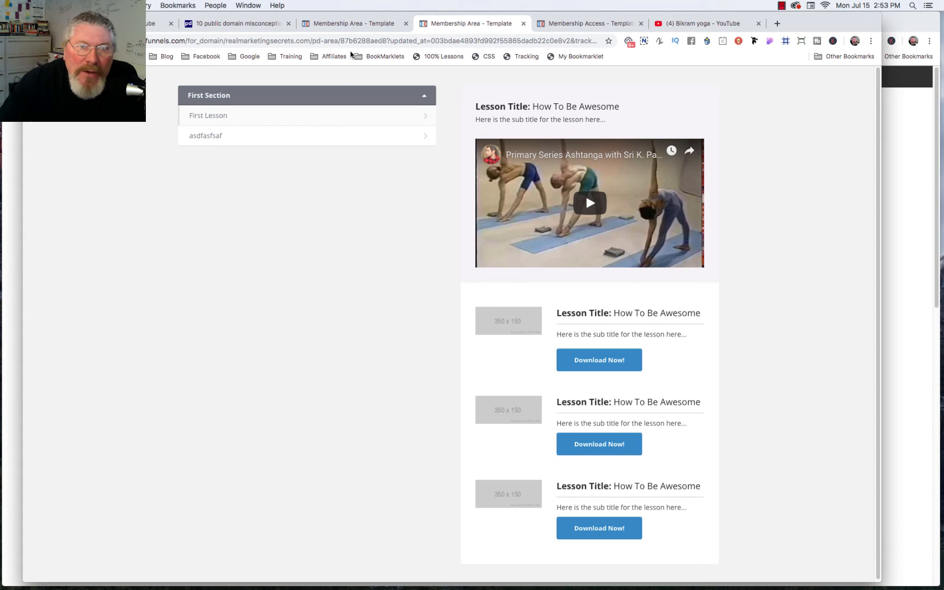
click(355, 26)
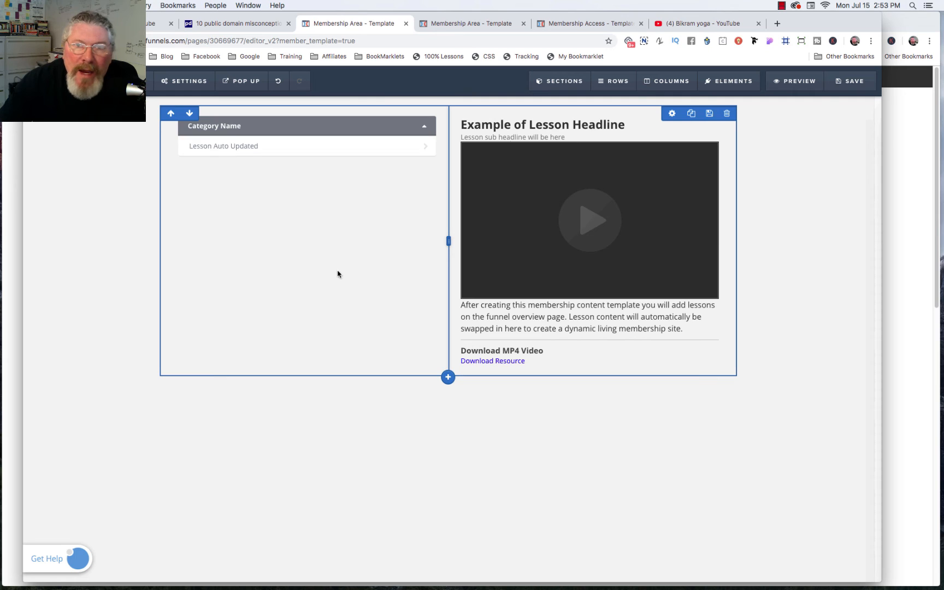
click(696, 25)
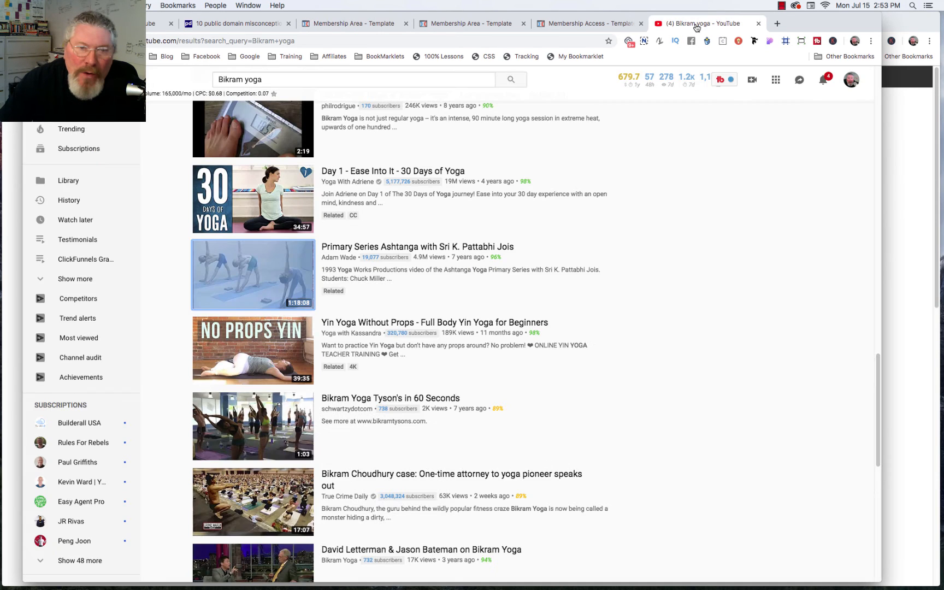
click(376, 25)
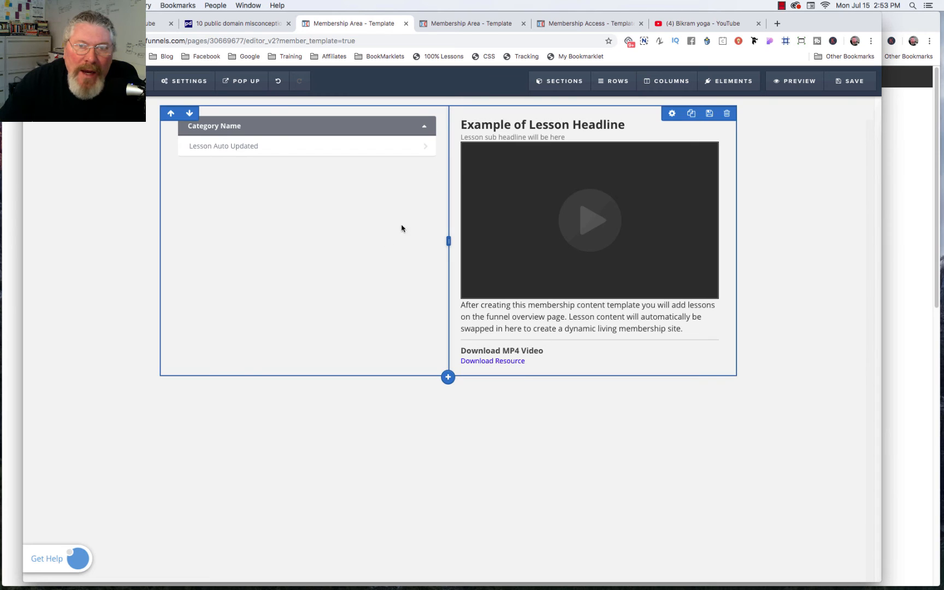
click(476, 25)
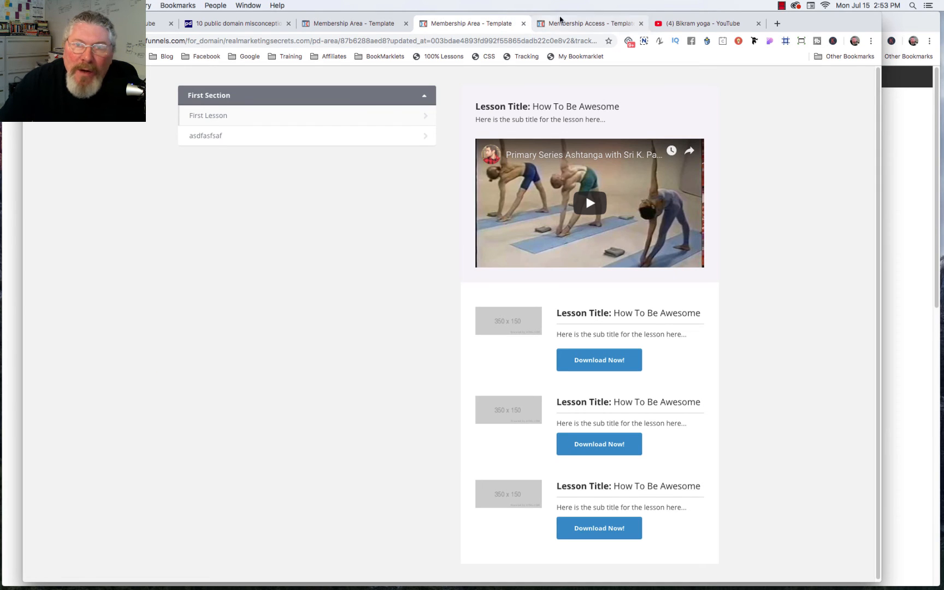
Examine the log-in form behind the sign-up button on the PD-Access page and close it.
click(565, 24)
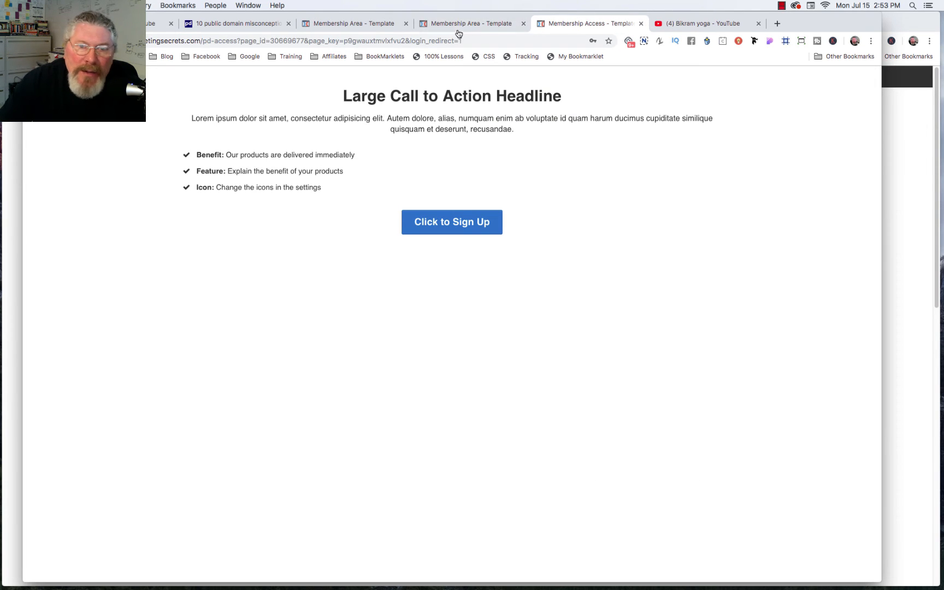
click(431, 226)
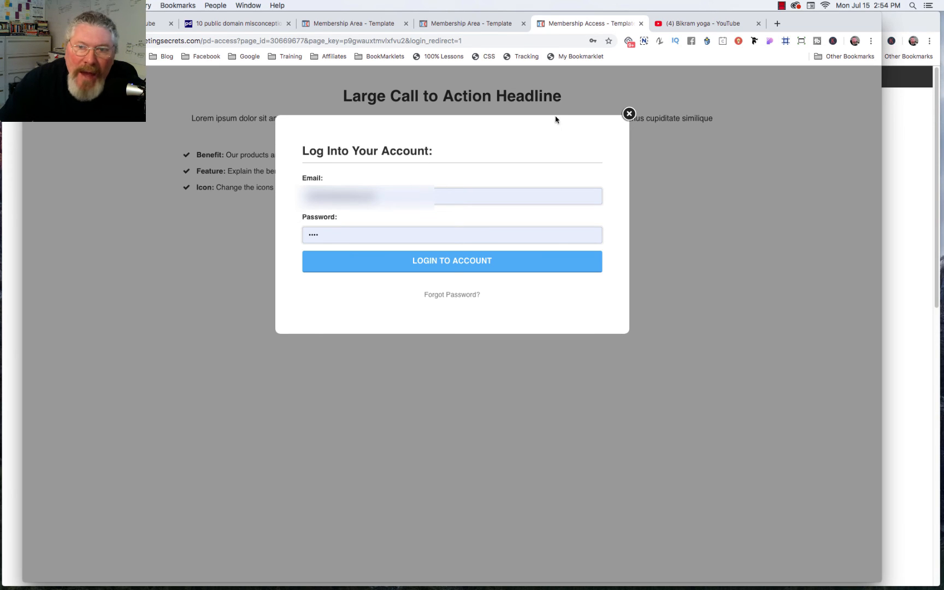
click(628, 115)
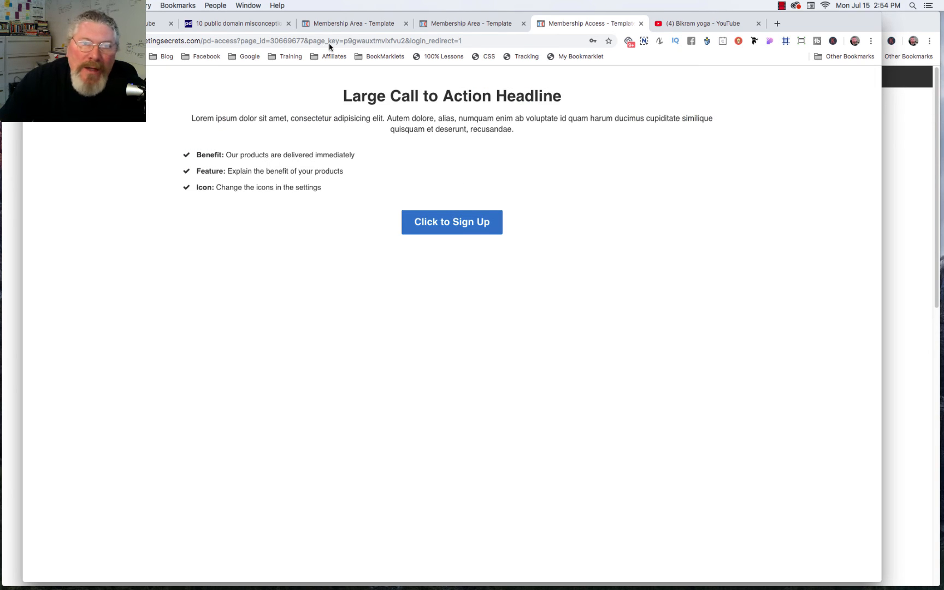
Leave the page editor for the PD-Area overview, checking the sign-up page and the membership area preview again.
click(340, 27)
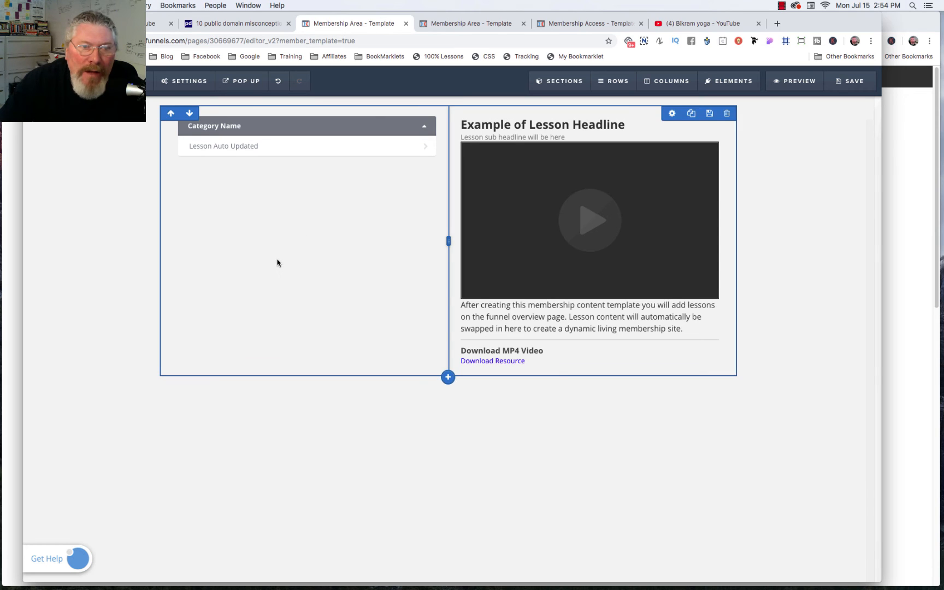
click(77, 81)
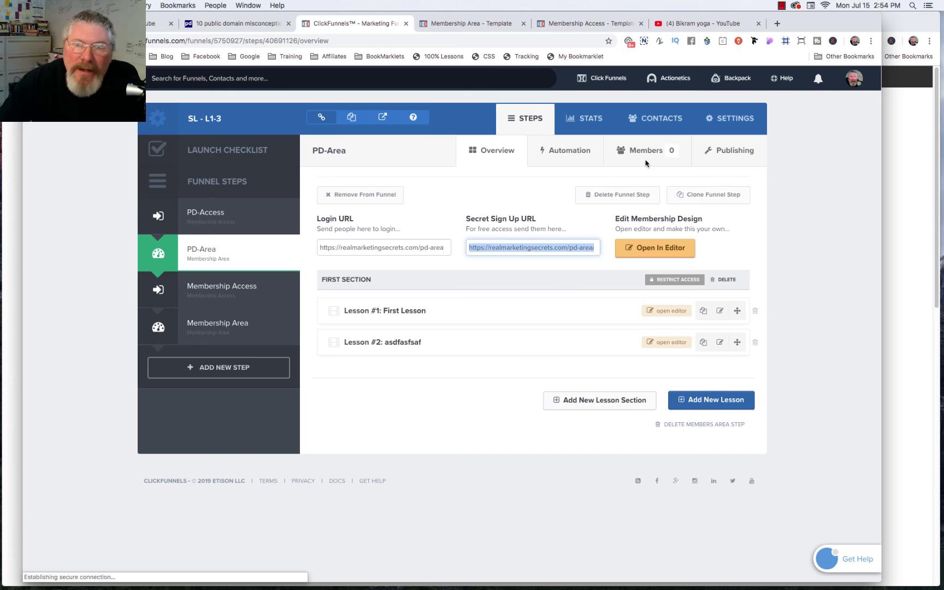
click(596, 31)
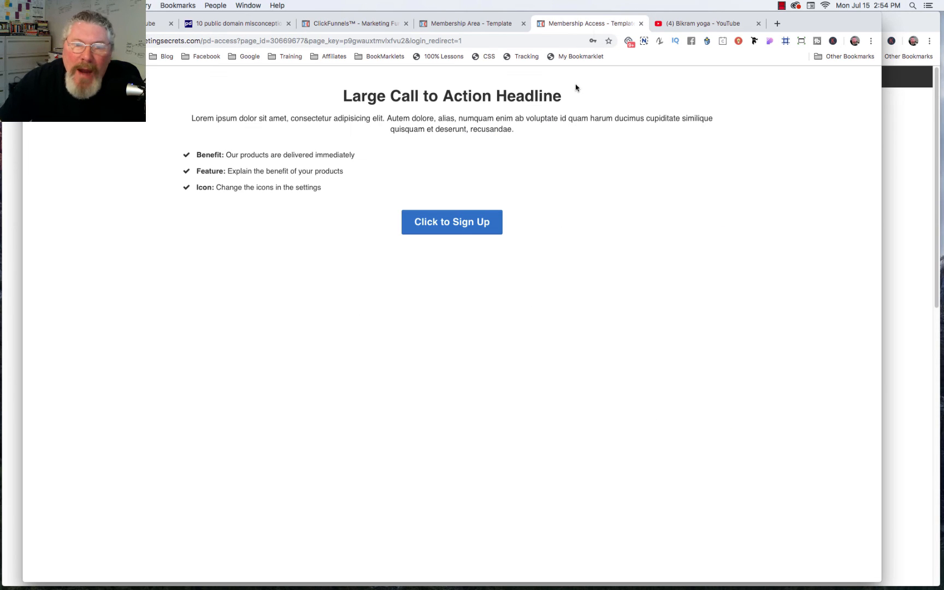
click(475, 24)
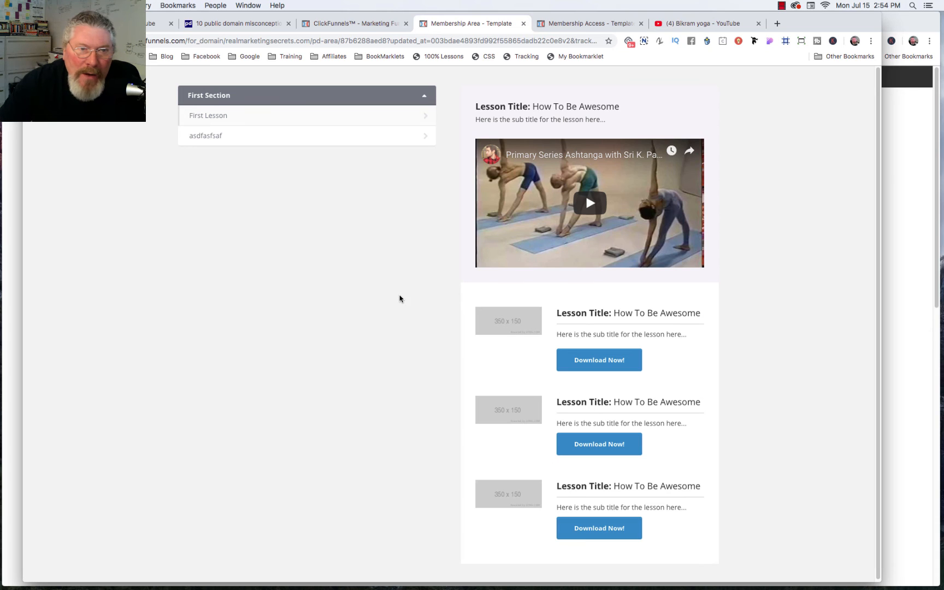
click(378, 29)
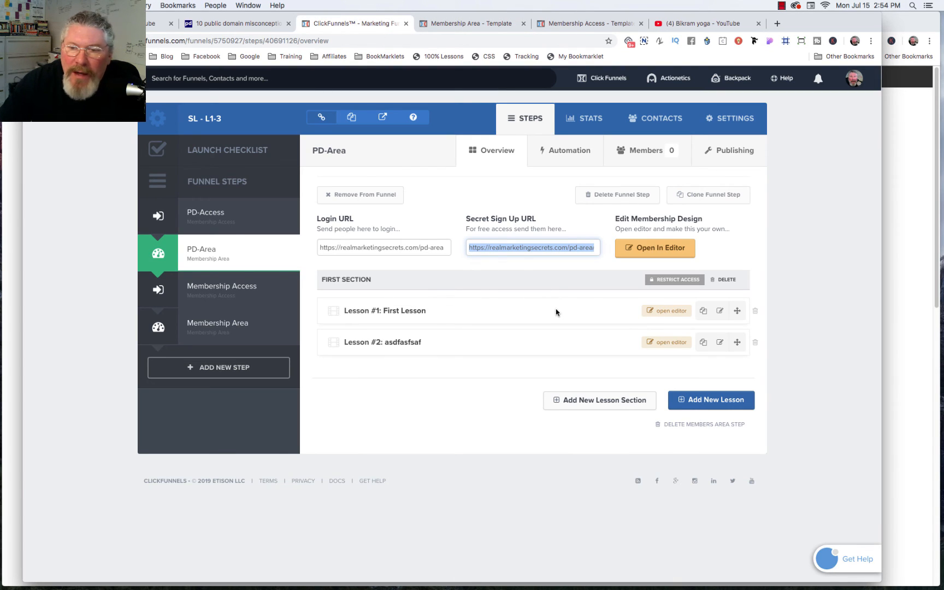
Review the editing options of the lesson First Lesson and of First Section, closing both without changes.
click(720, 310)
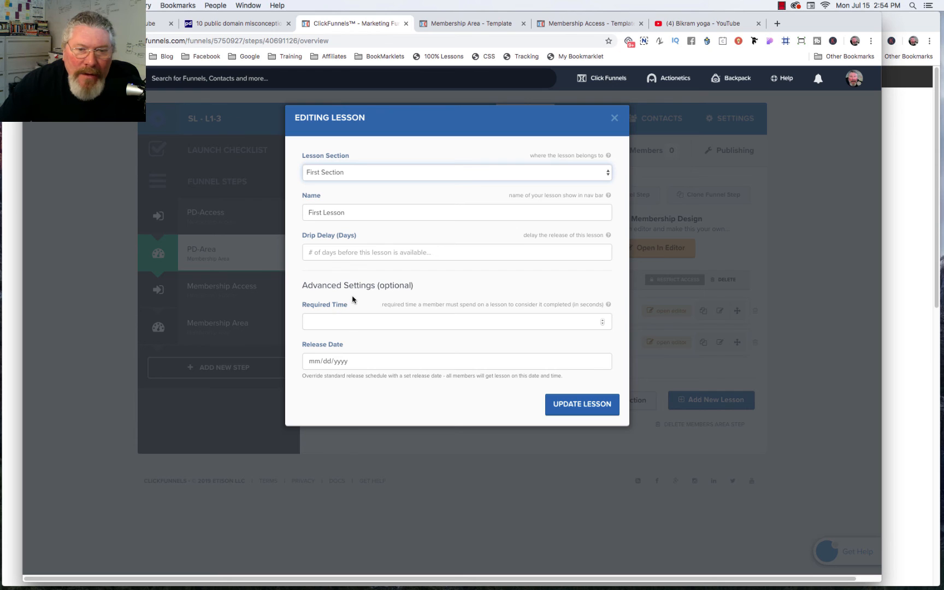
click(614, 118)
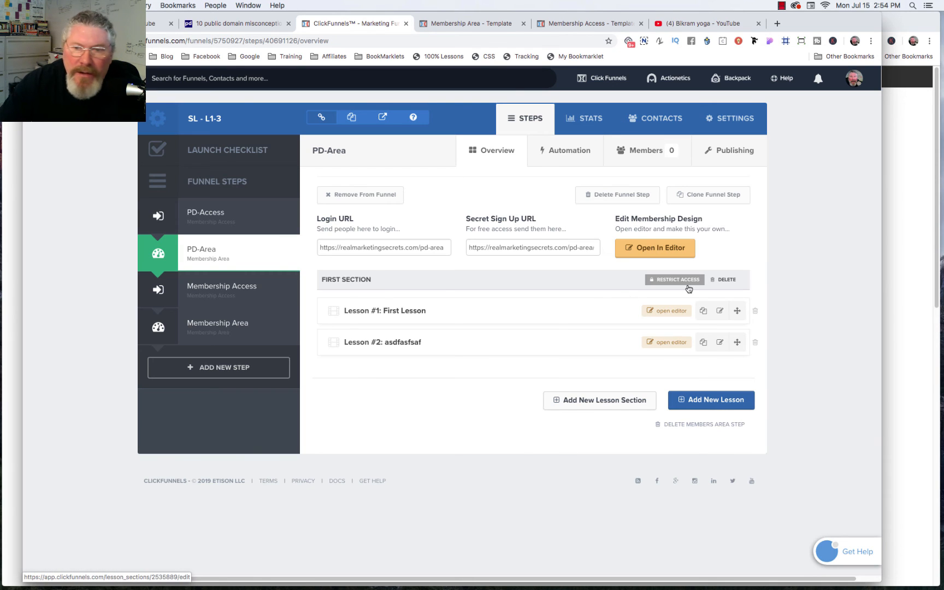
click(351, 279)
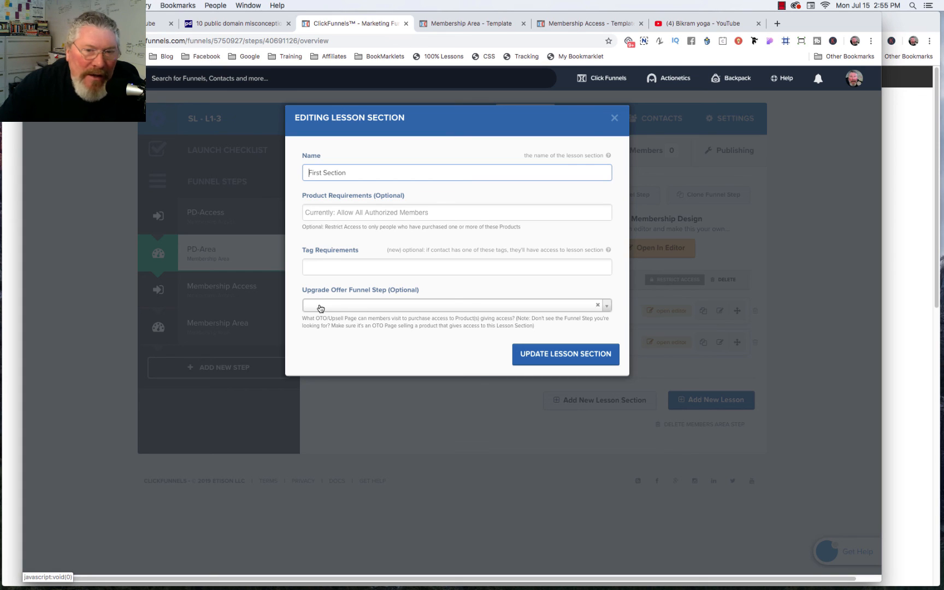
click(615, 118)
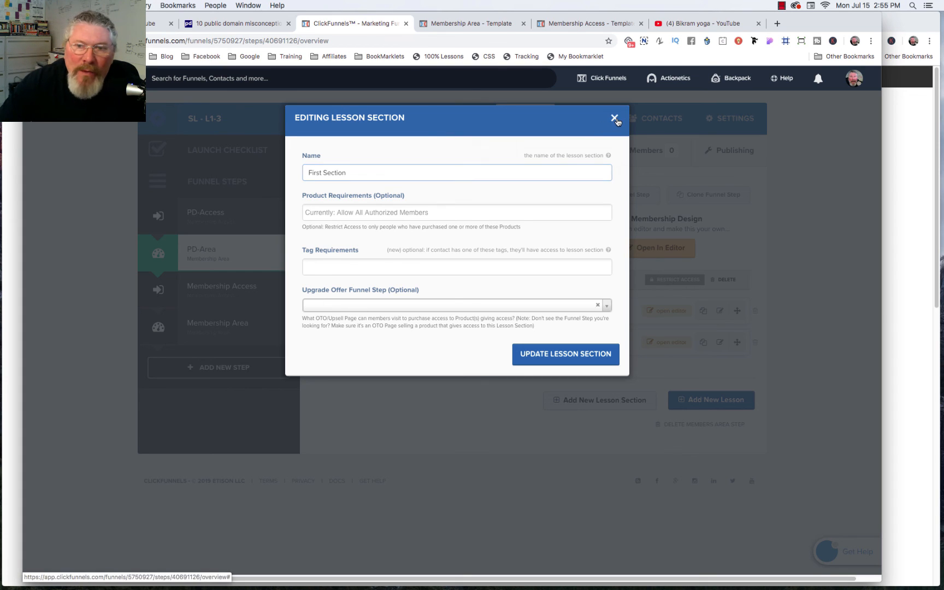
Fill in a new lesson section "sdfgsdfgsf" with product requirement CMA-197 and upgrade offer step Join-Now-197, and discard it.
click(586, 403)
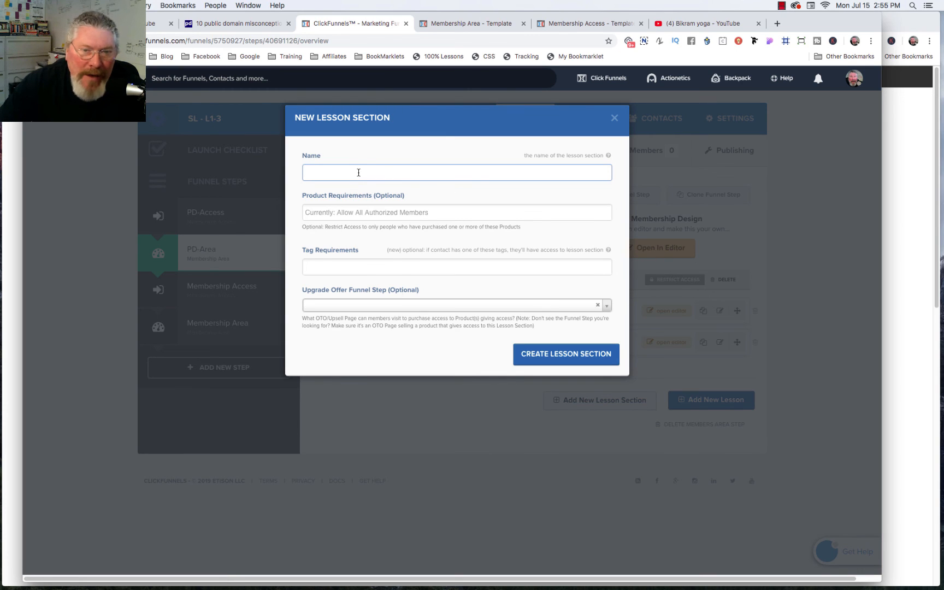
click(359, 172)
text(sdfgsdfgsf)
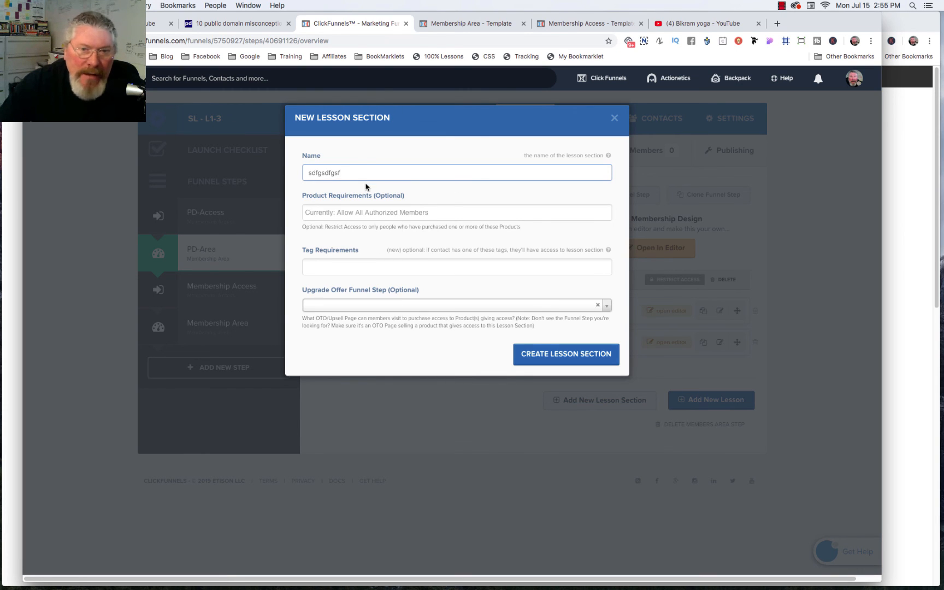
click(359, 211)
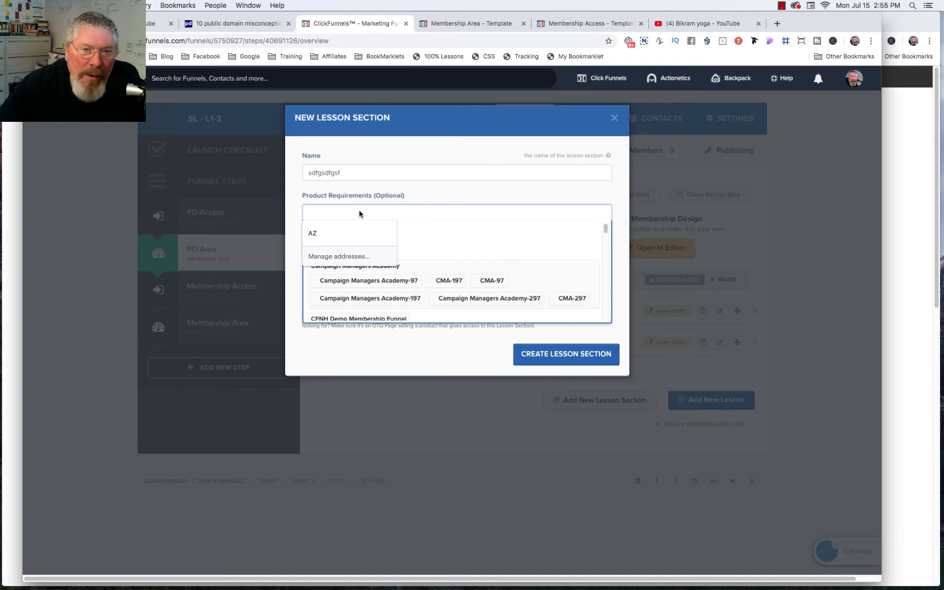
click(447, 281)
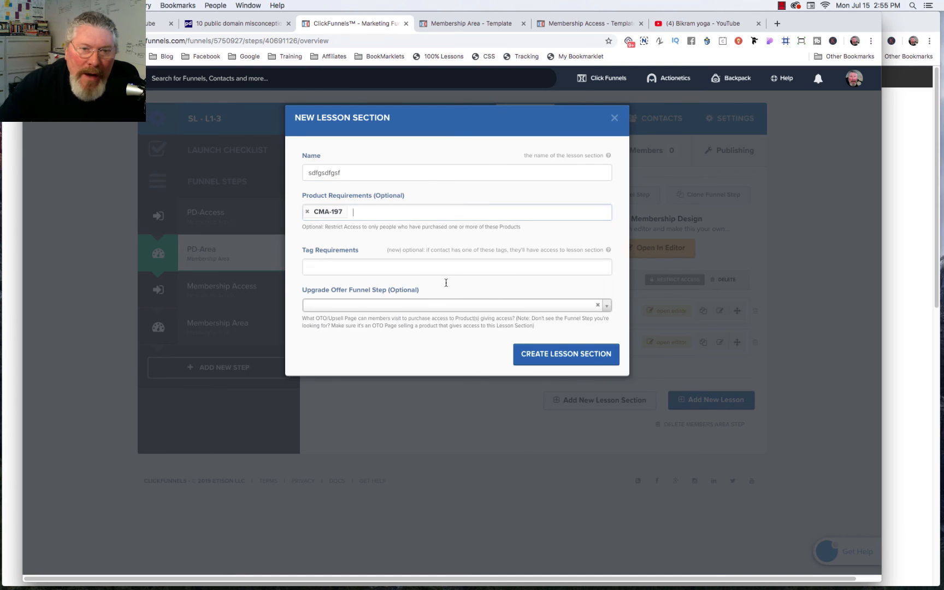
click(389, 265)
text(t)
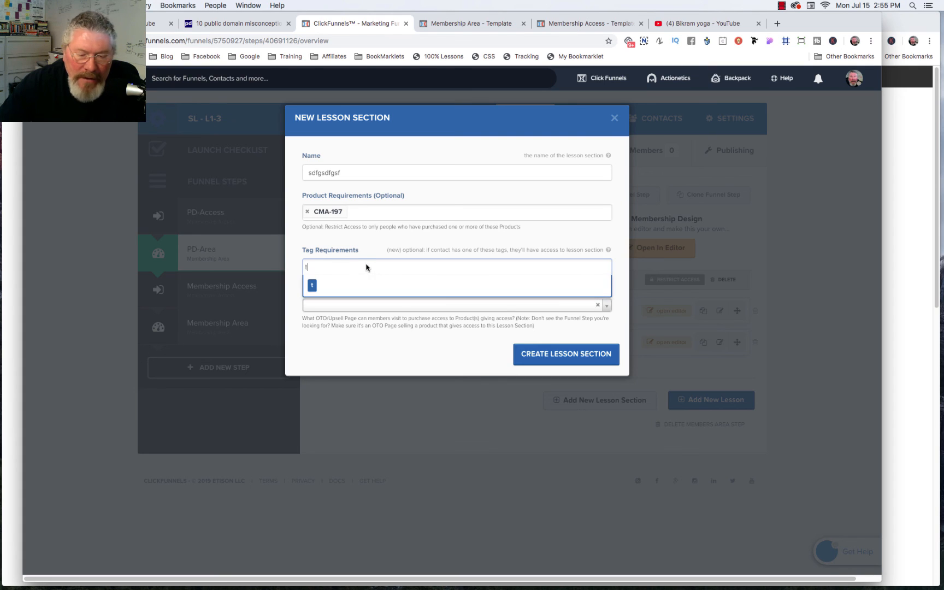
text(ertert)
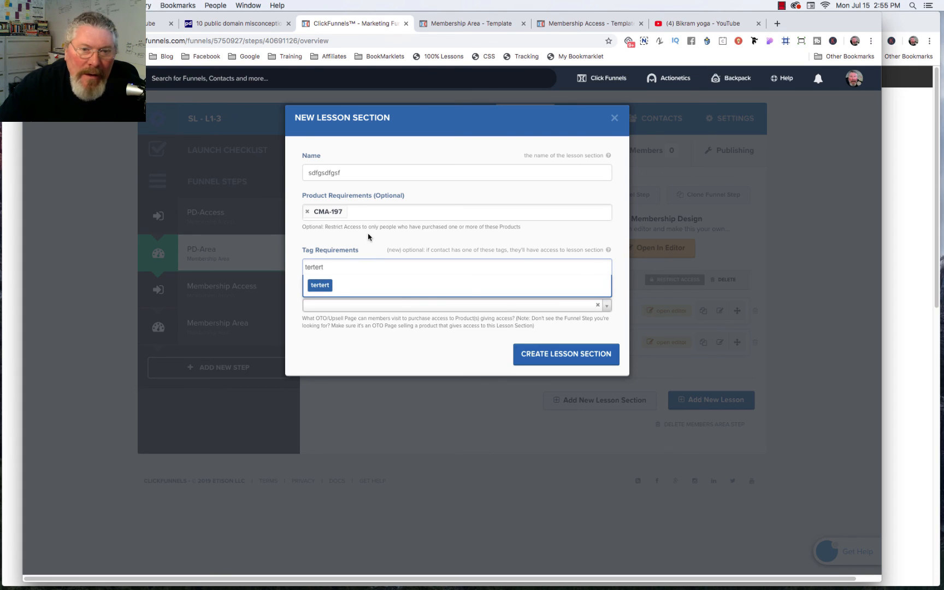
click(368, 237)
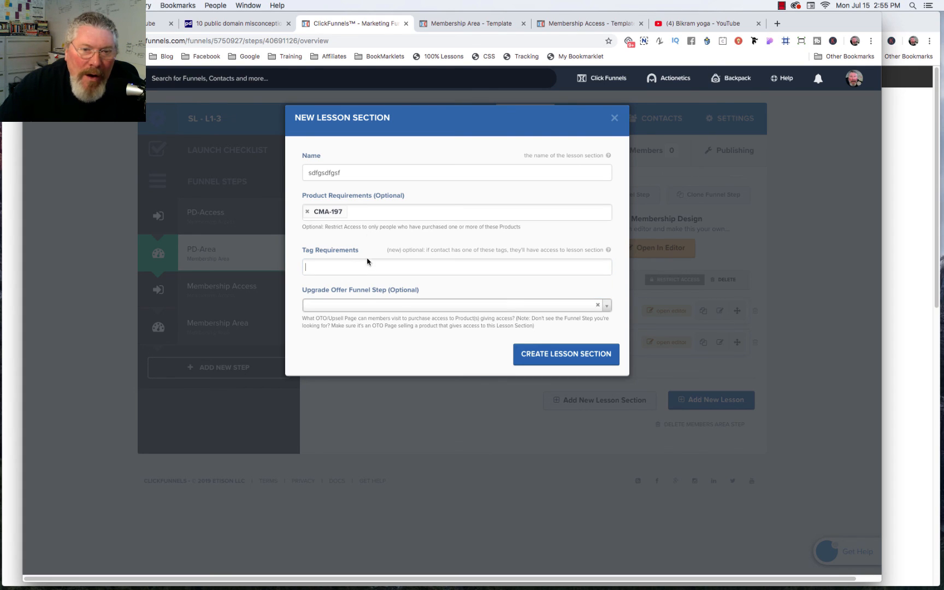
click(356, 308)
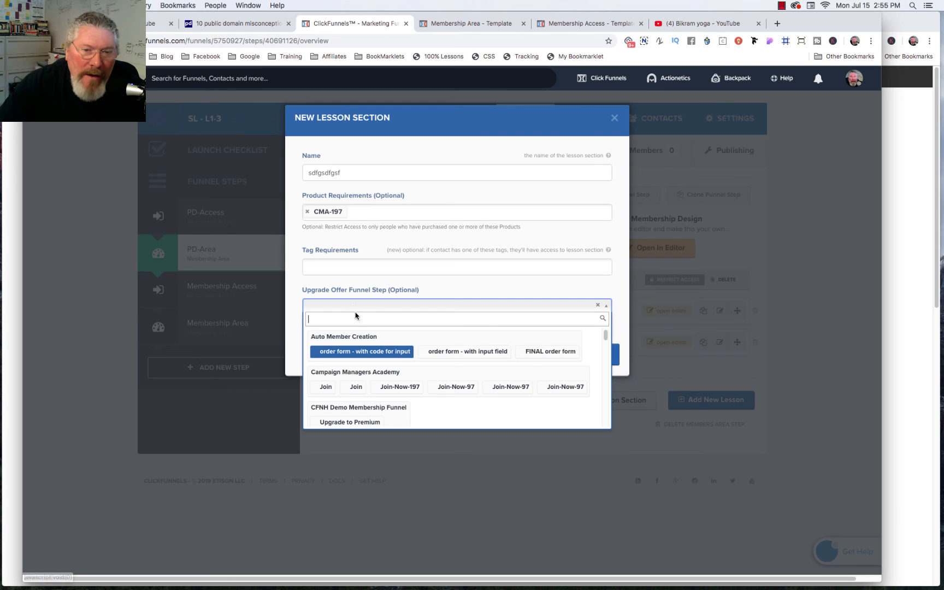
click(396, 391)
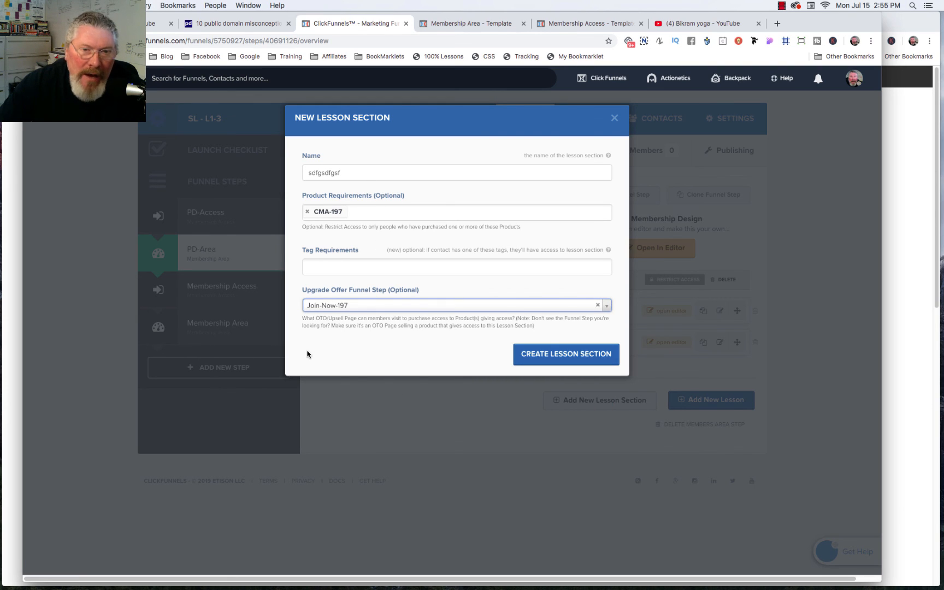
click(614, 118)
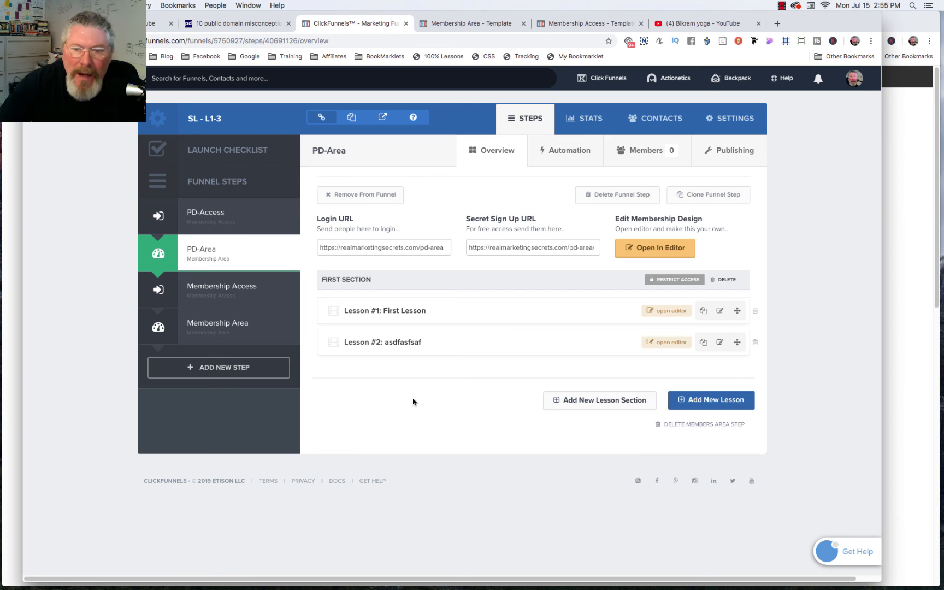